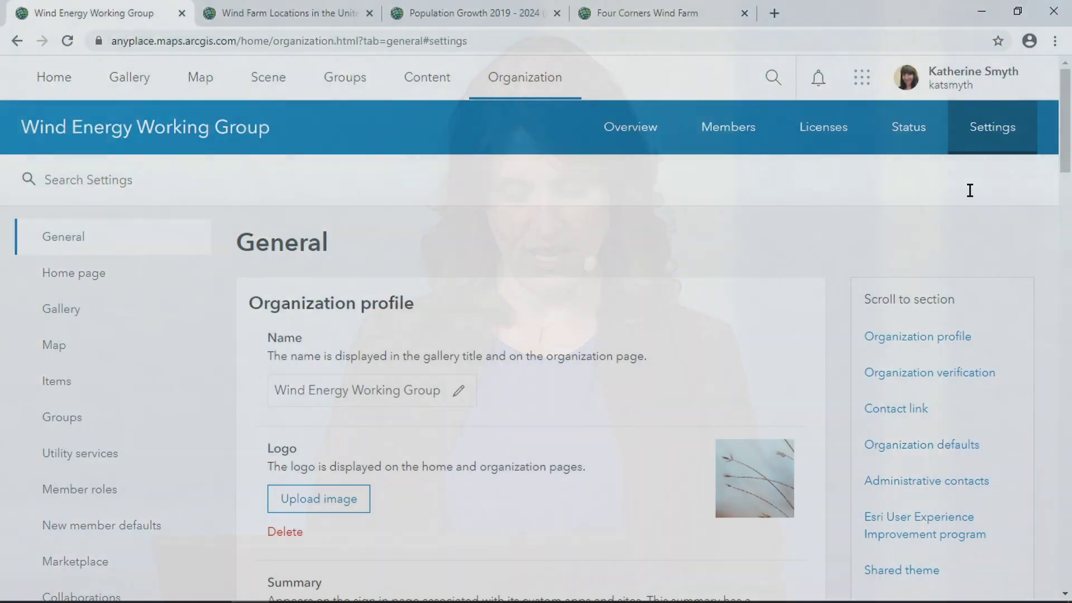
Search the organization settings for "basemap", open the Basemap gallery settings and enable Esri vector basemaps in supported ArcGIS apps
left_click(969, 190)
type("basema")
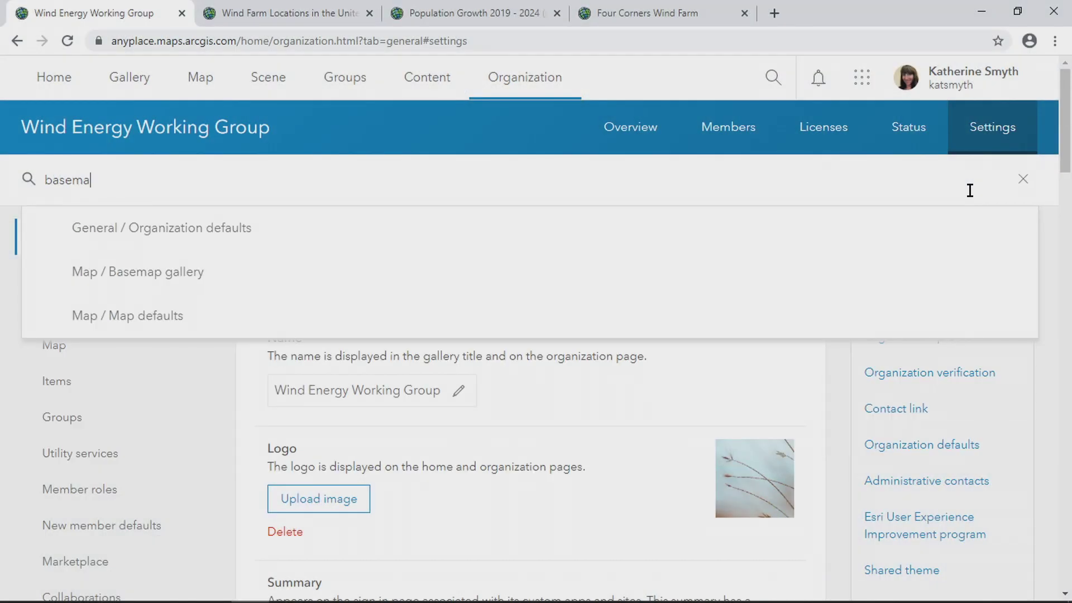
type("po")
key("BackSpace")
left_click(112, 272)
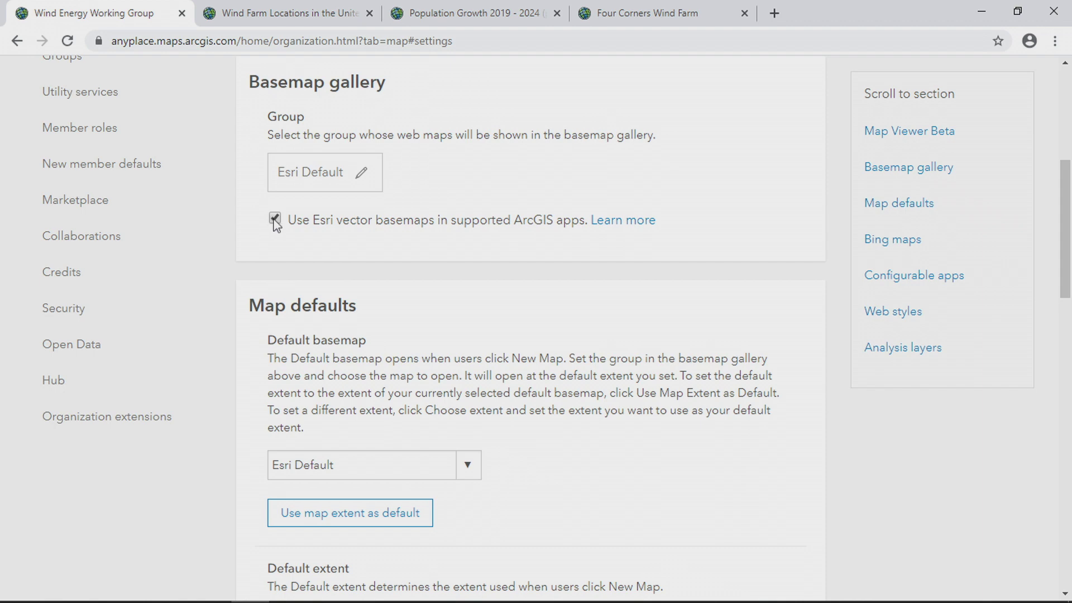
Search the organization settings for "banner" and open the Information banner section of the security settings
left_click_drag(1065, 231, 1066, 66)
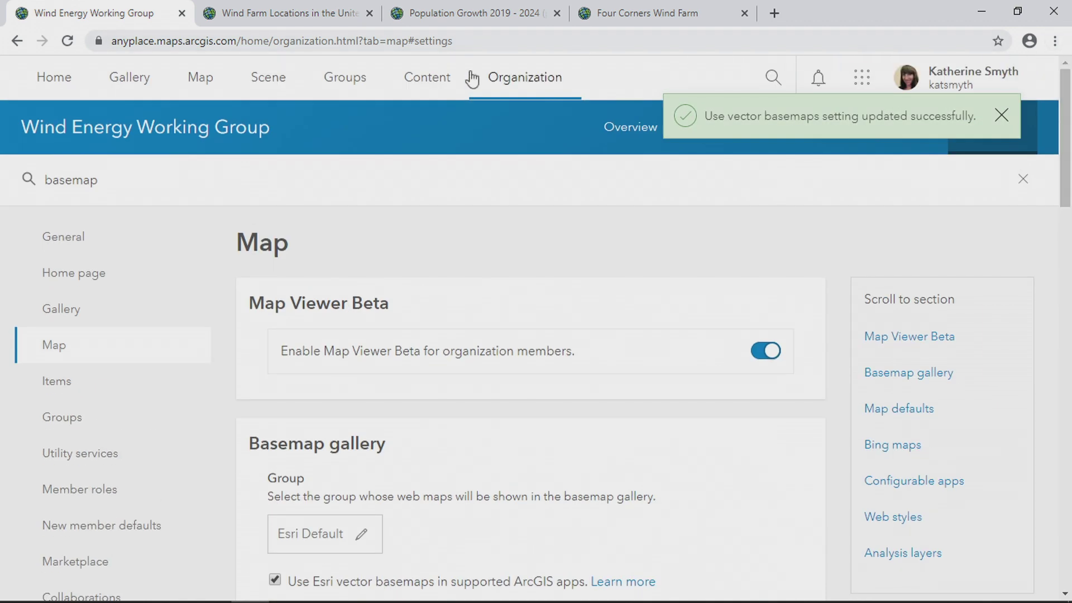
left_click_drag(216, 182, 12, 199)
type("b")
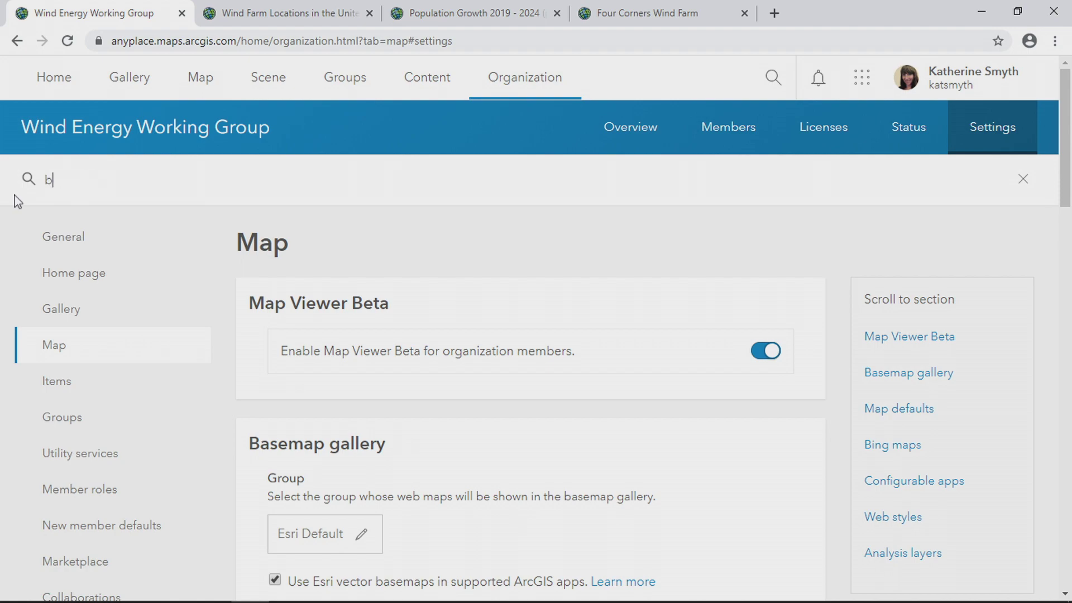
type("anner")
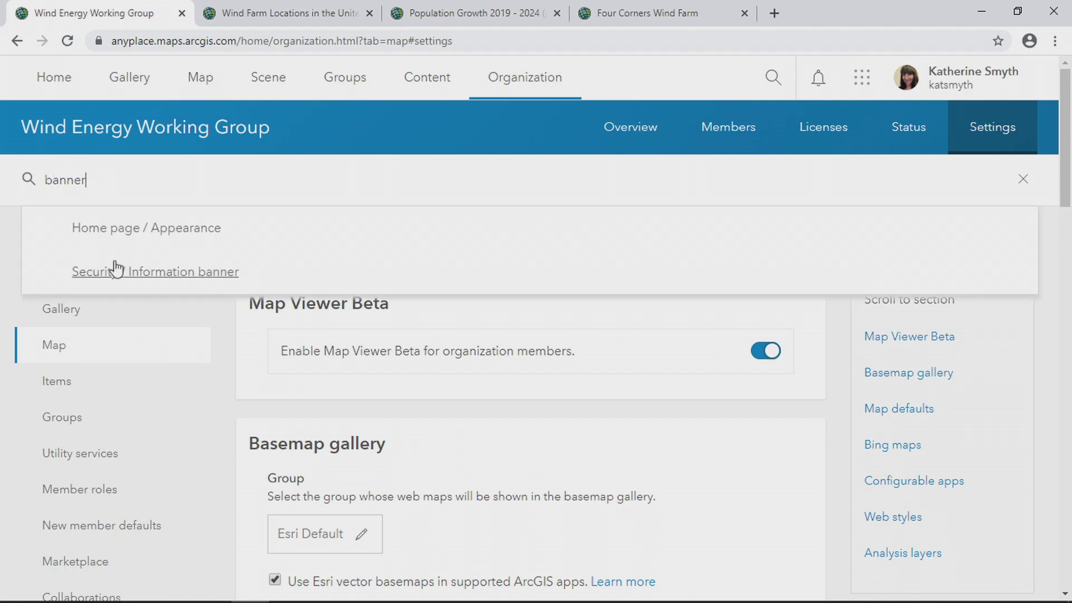
left_click(139, 271)
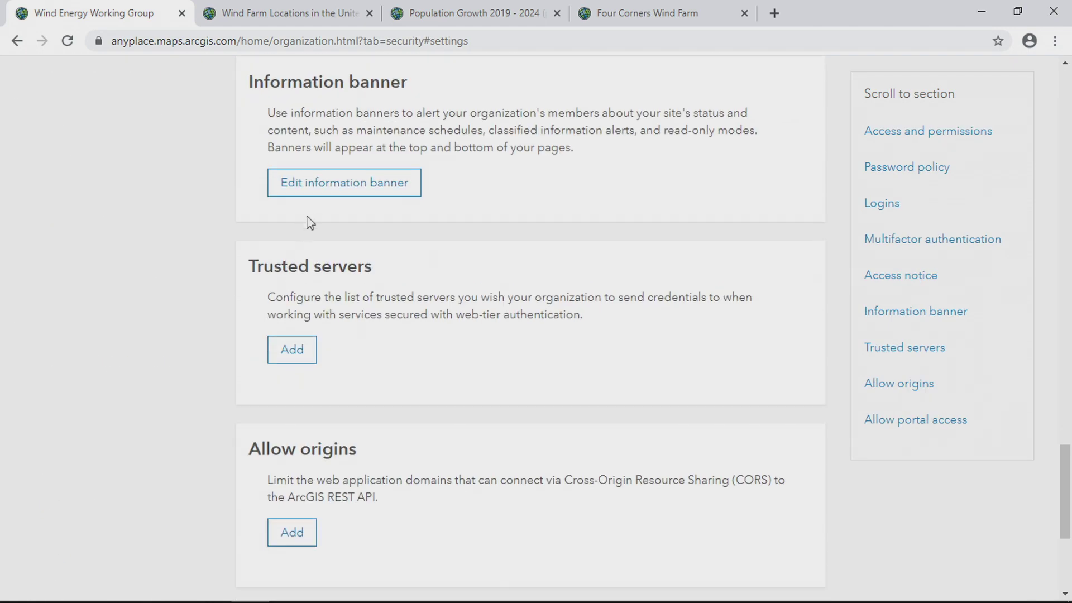
Turn on the organization's information banner and set its text to "WebGIS Training Wednesday"
left_click(314, 189)
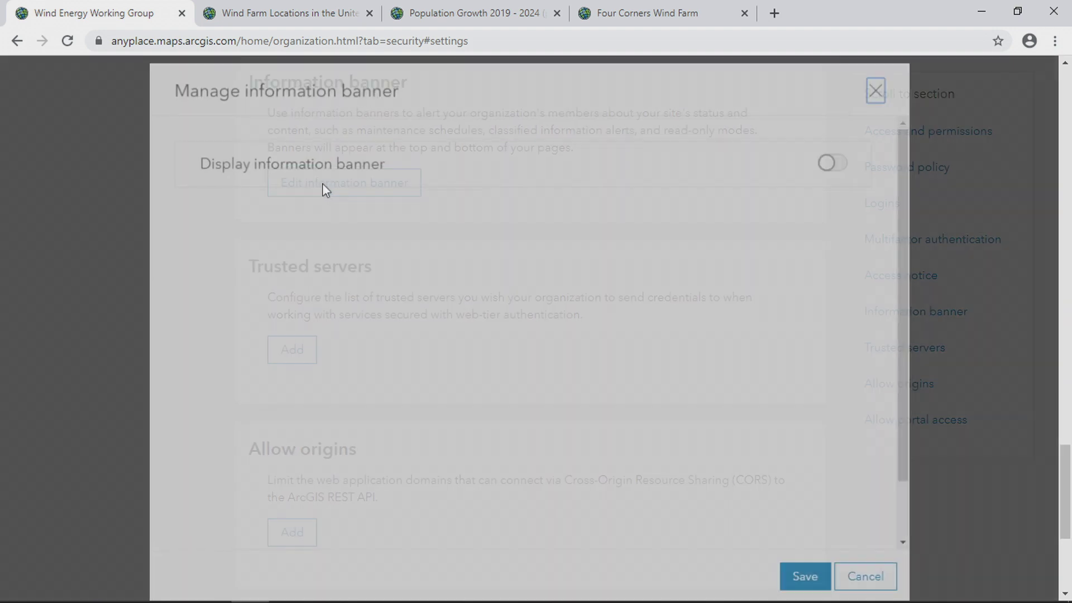
left_click(845, 159)
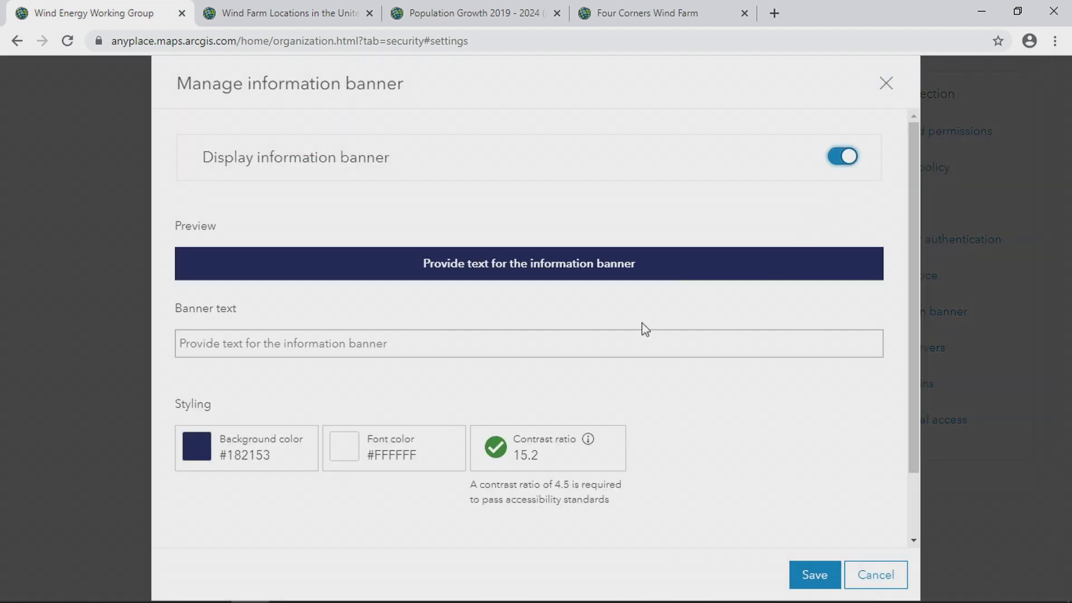
left_click(604, 337)
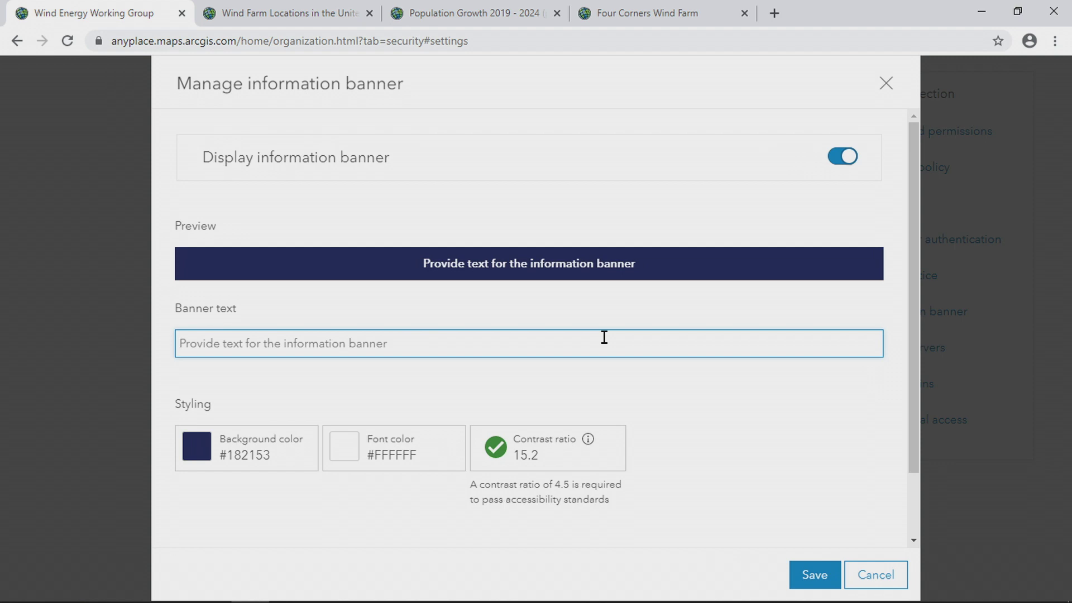
type("WebGIS Training Wednesday")
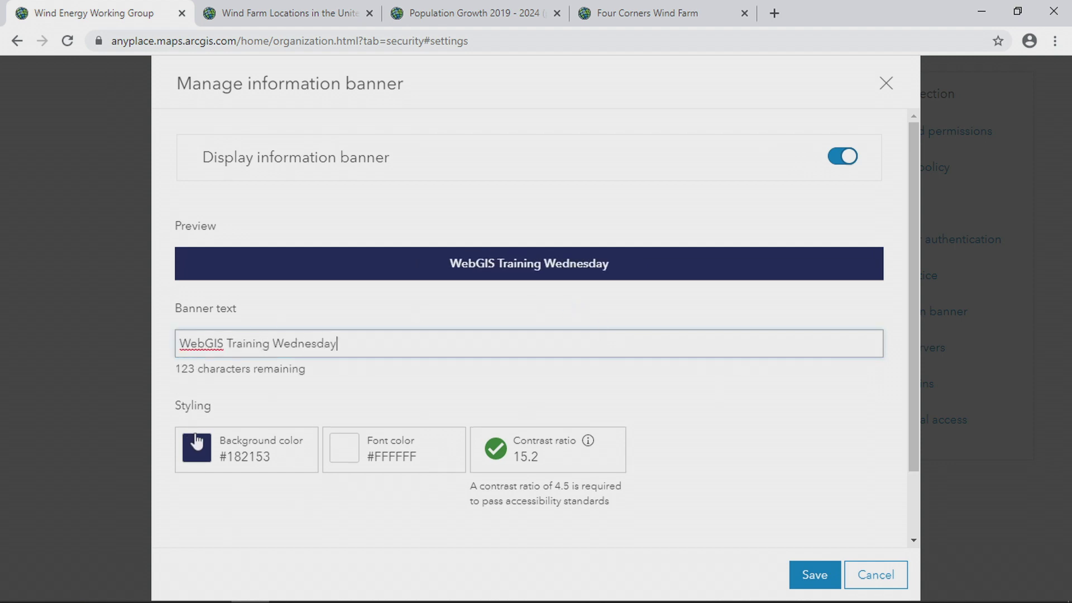
Set the information banner's background color to green #185326 and save the banner
left_click(196, 441)
left_click_drag(301, 470, 304, 446)
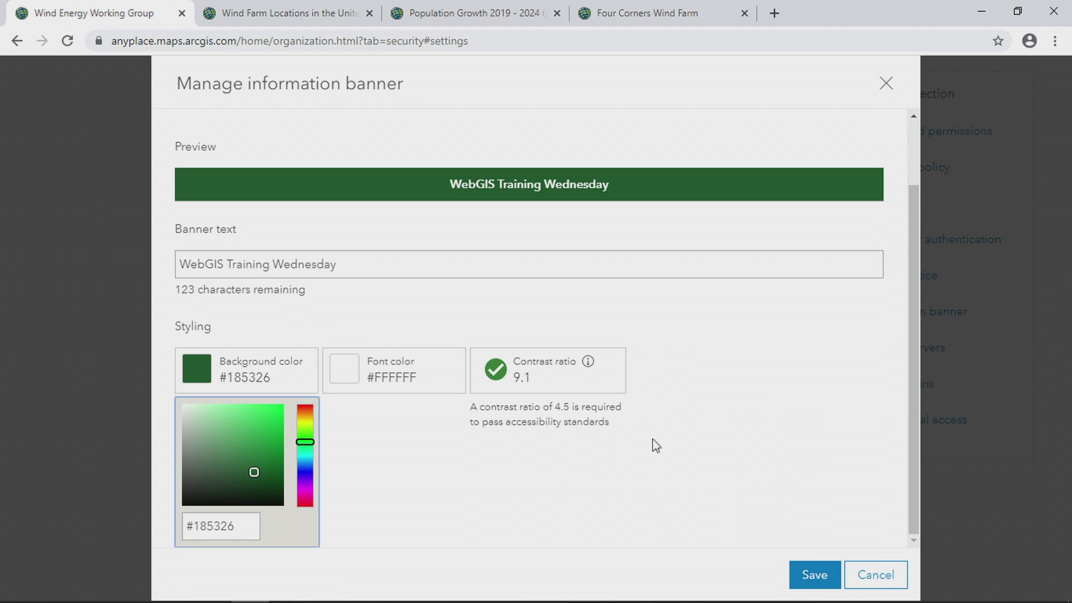
left_click(815, 577)
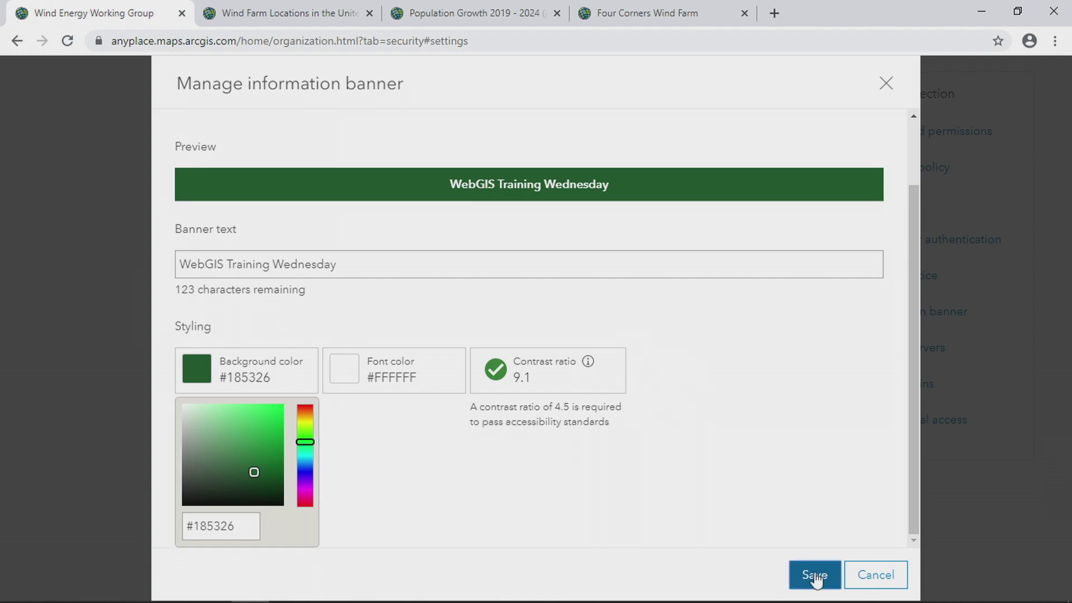
Open the content page and examine how the items in the Four Corners Wind Farm folder are shared
left_click_drag(1065, 486, 1067, 90)
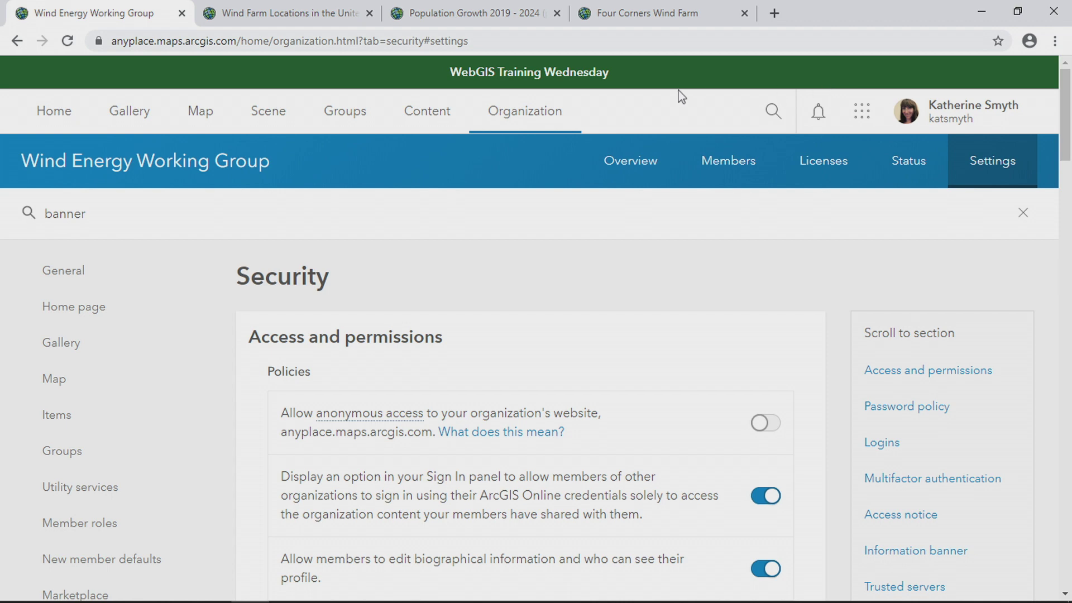
left_click(441, 111)
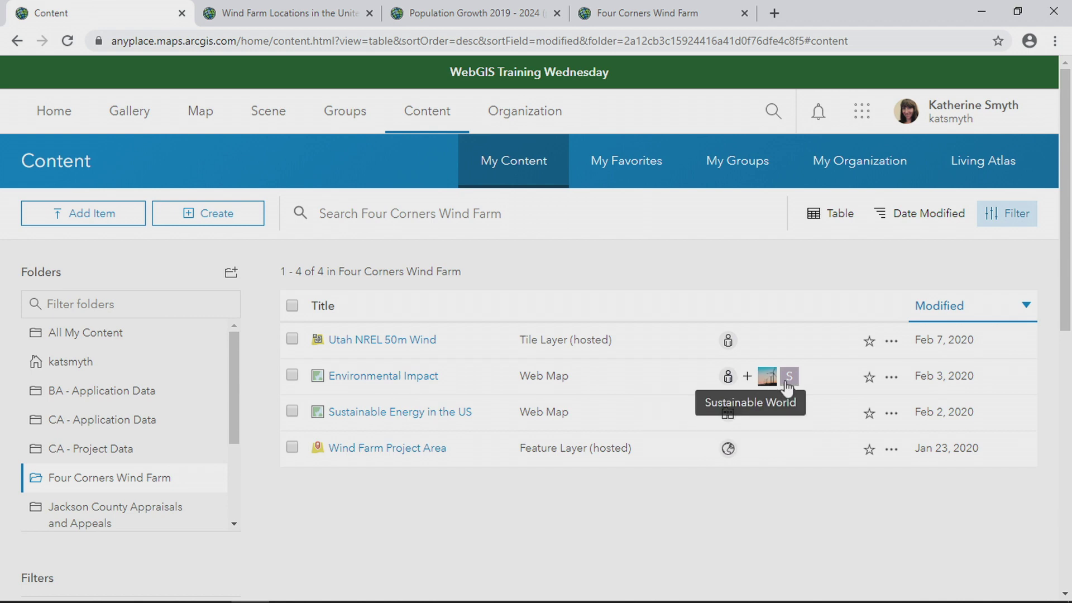
Open a map in the standard map viewer and change its basemap to Imagery
left_click(191, 114)
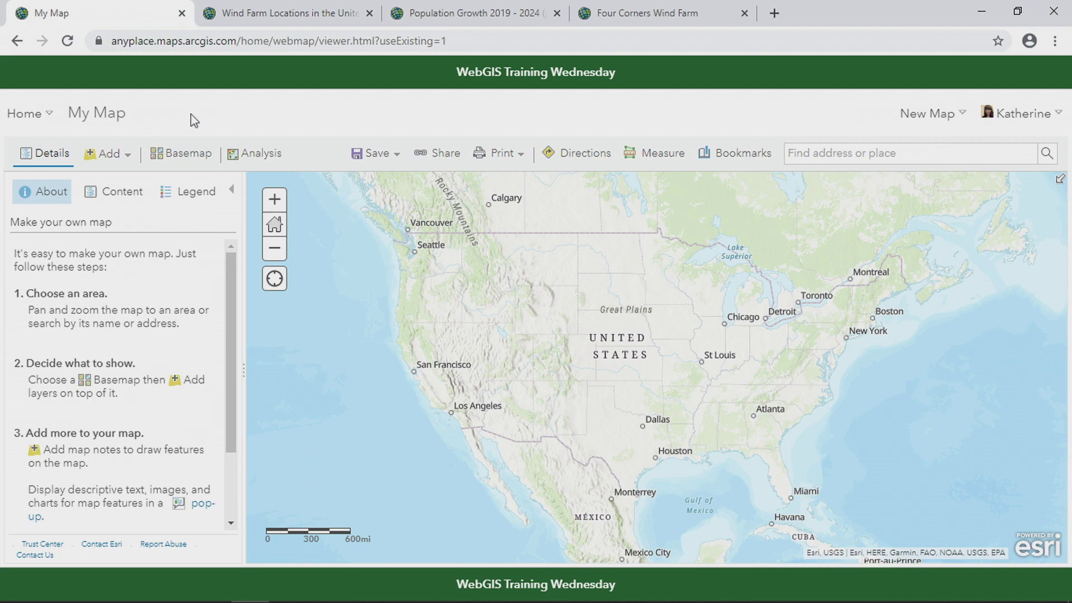
left_click(175, 161)
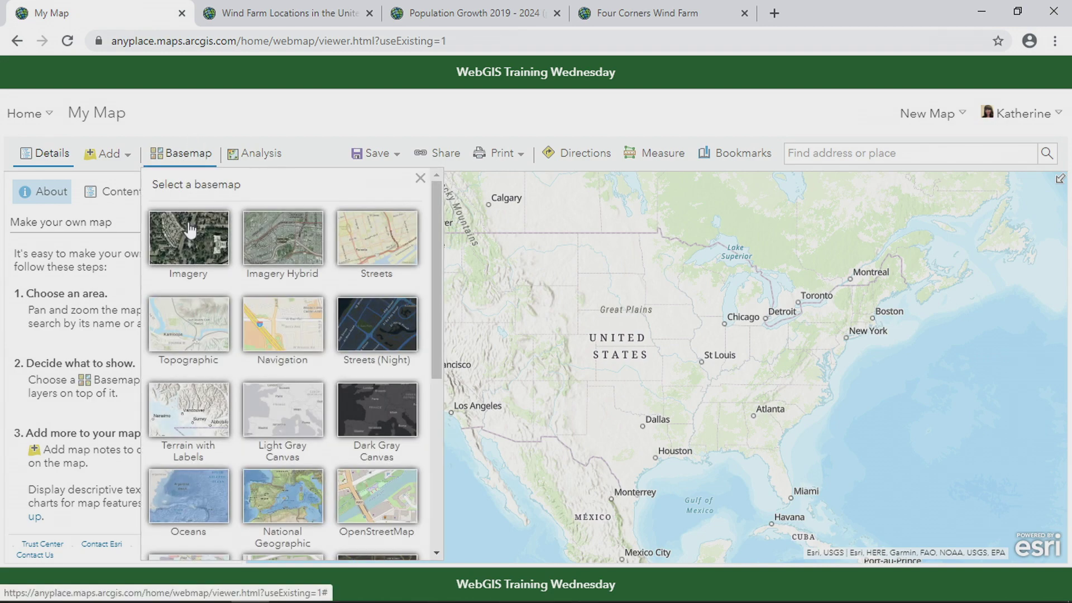
left_click(191, 227)
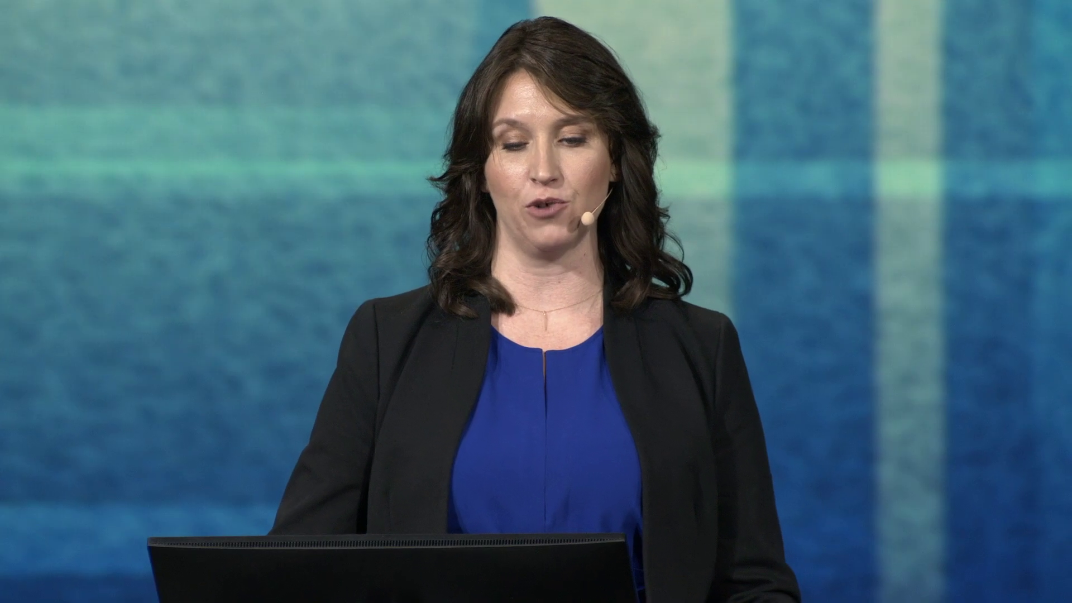
Return to the organization's home page and launch Map Viewer Beta
left_click(292, 36)
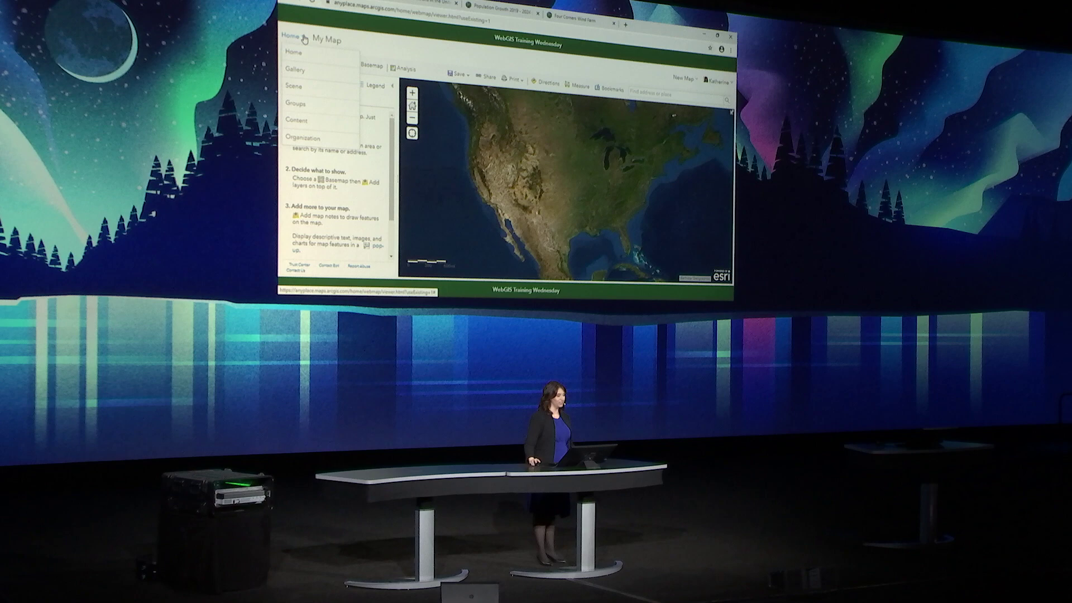
left_click(303, 56)
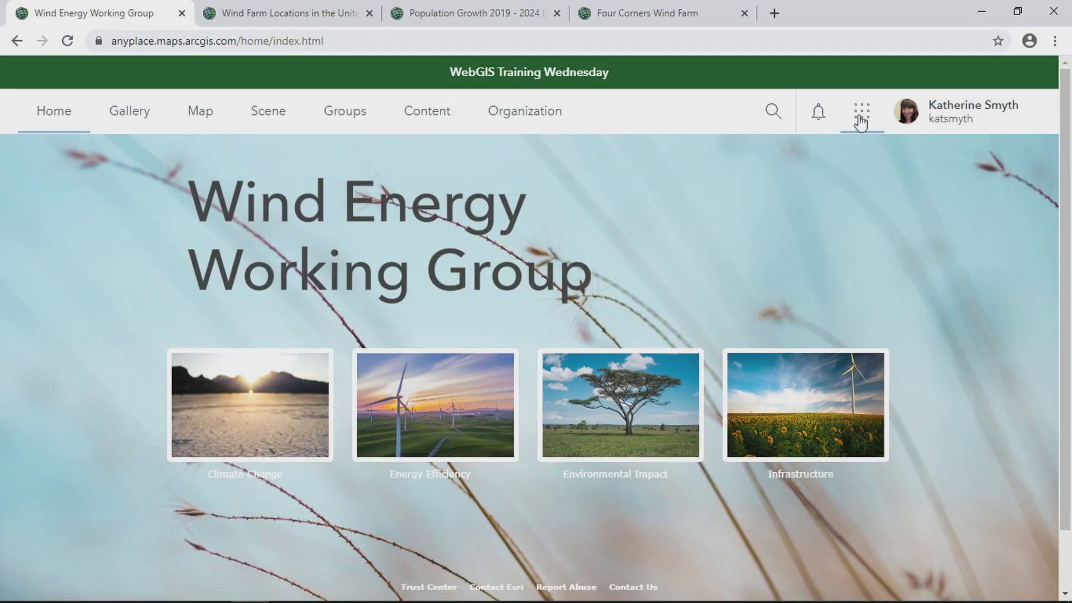
left_click(860, 122)
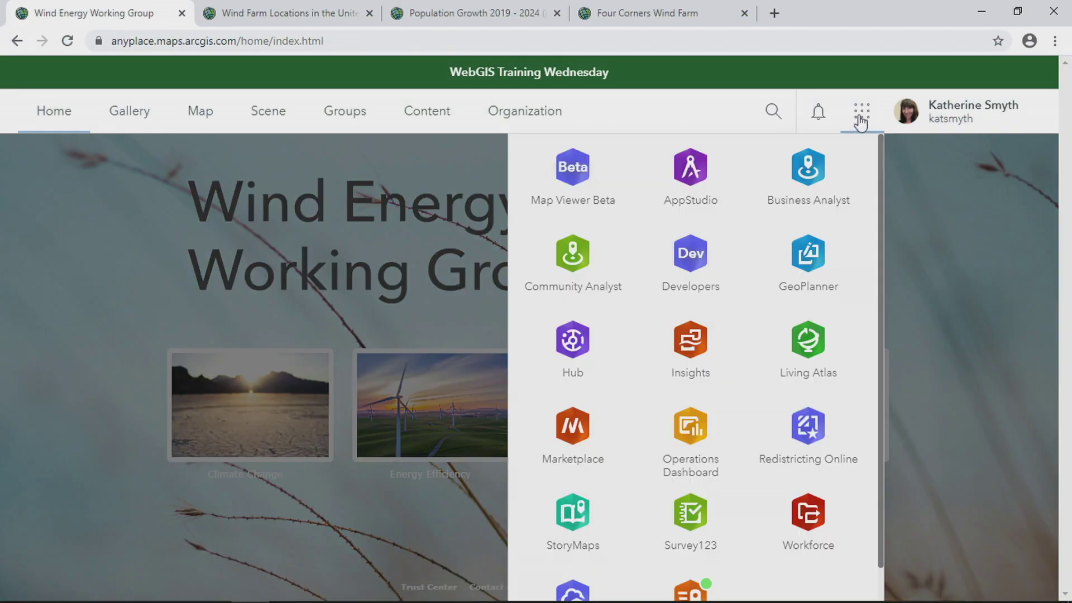
left_click(620, 175)
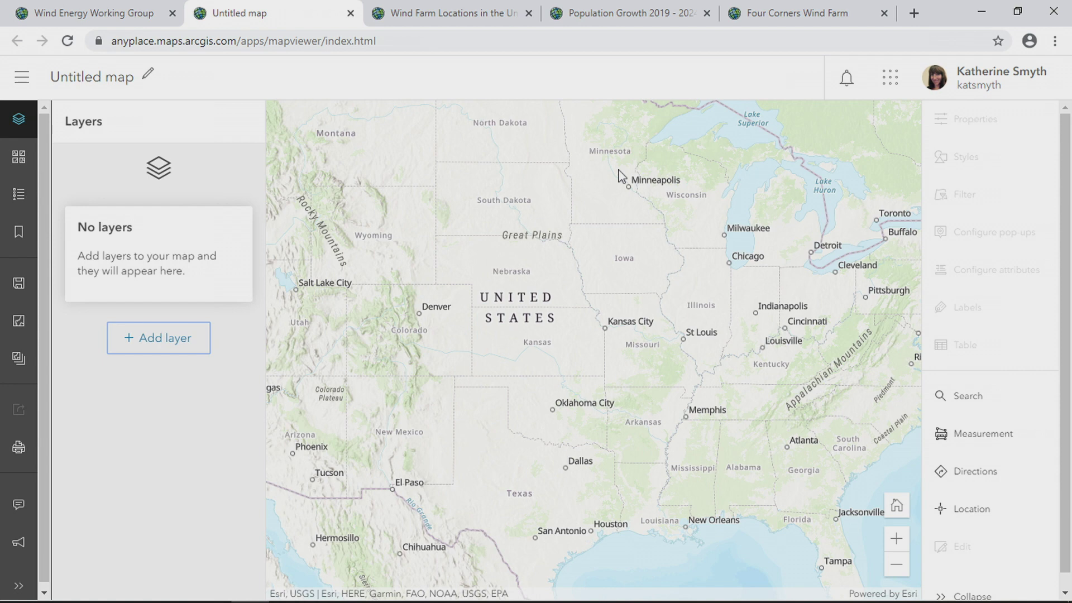
Expand the viewer's tool labels and change the untitled map's basemap to Human Geography Map
left_click(18, 585)
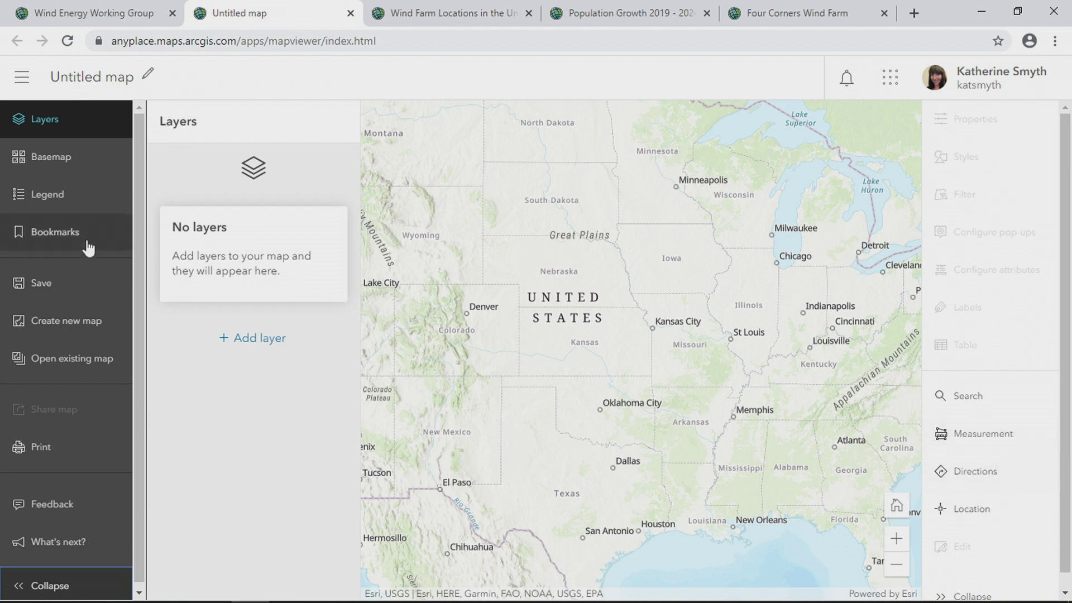
left_click(52, 156)
left_click_drag(349, 176, 353, 388)
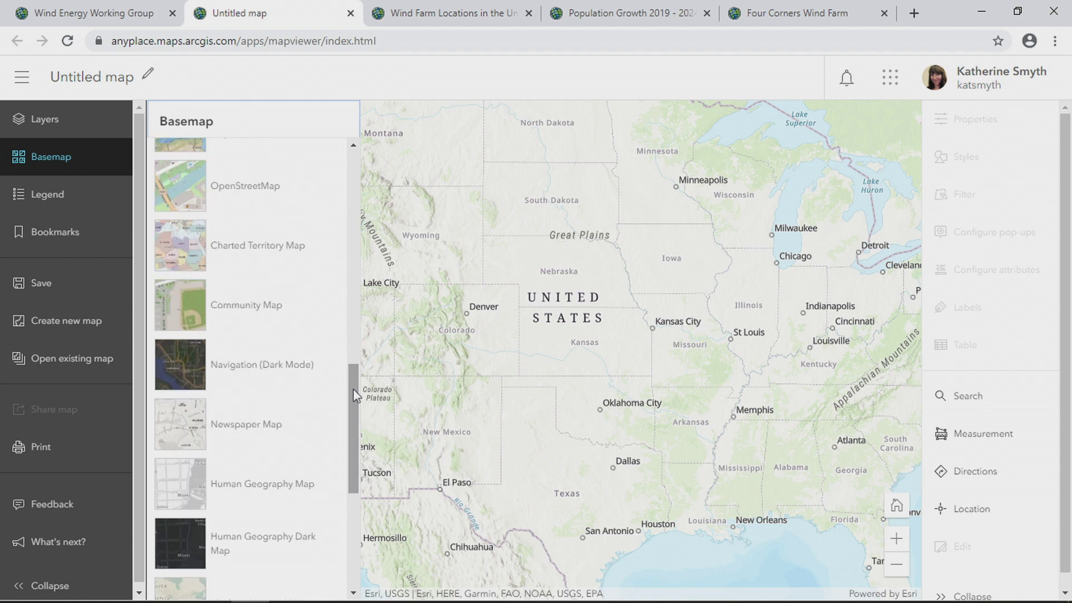
left_click(288, 487)
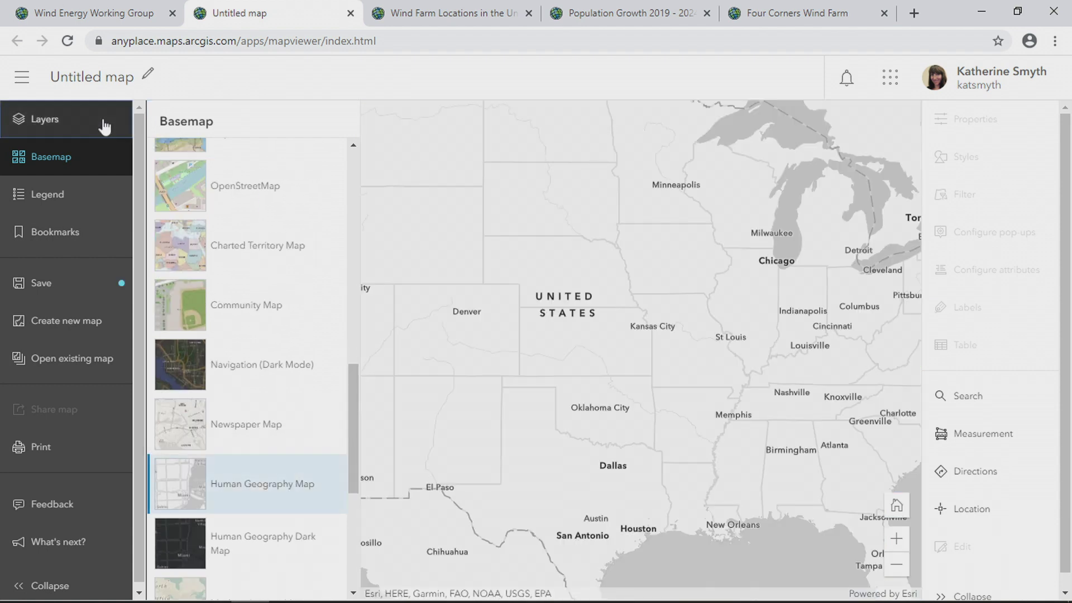
Add the NREL US 50m Wind Power Class layer from My Content to the map
left_click(106, 125)
left_click(264, 339)
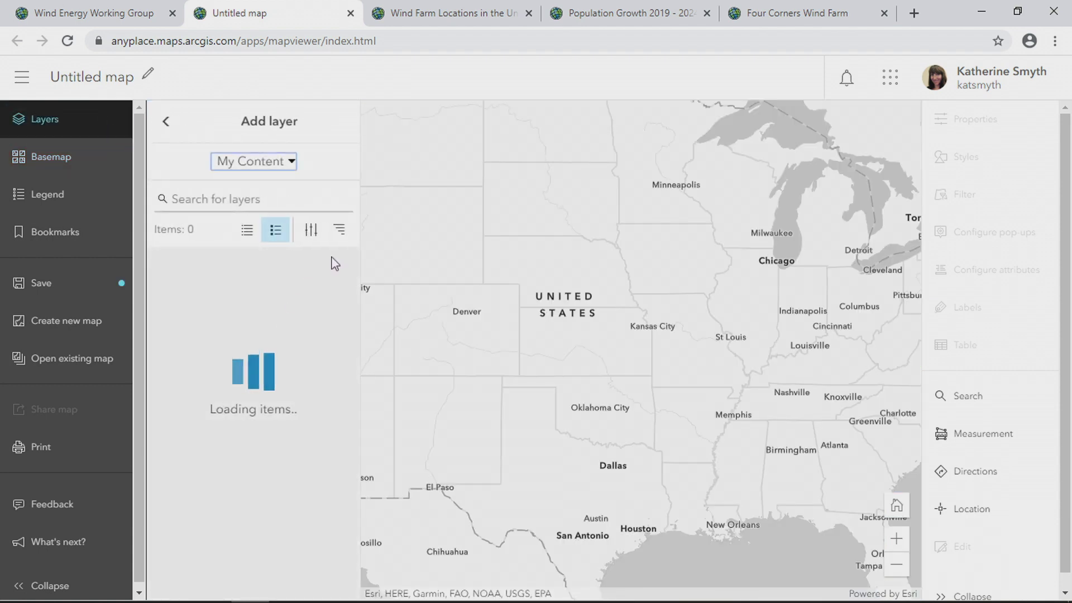
left_click_drag(350, 270, 350, 301)
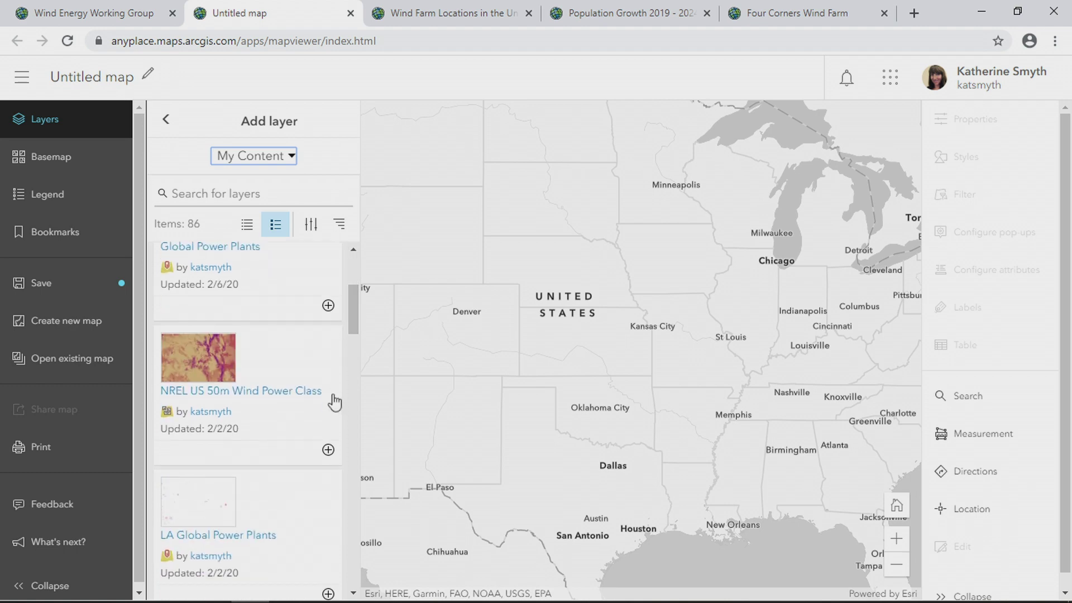
left_click(328, 451)
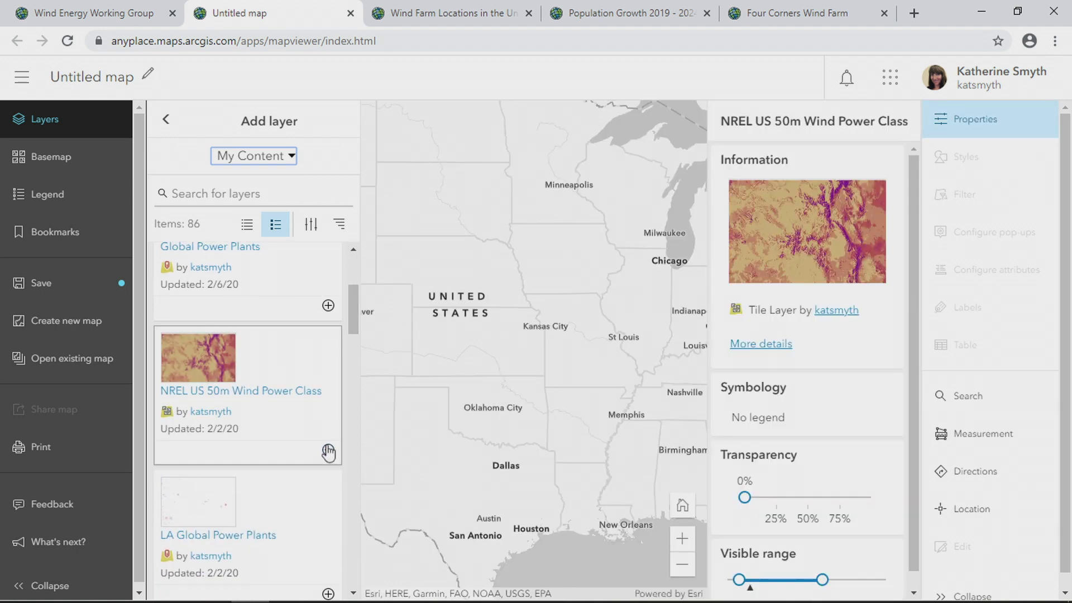
Hide the layer list, tool labels and layer properties to give the map more room
left_click(123, 131)
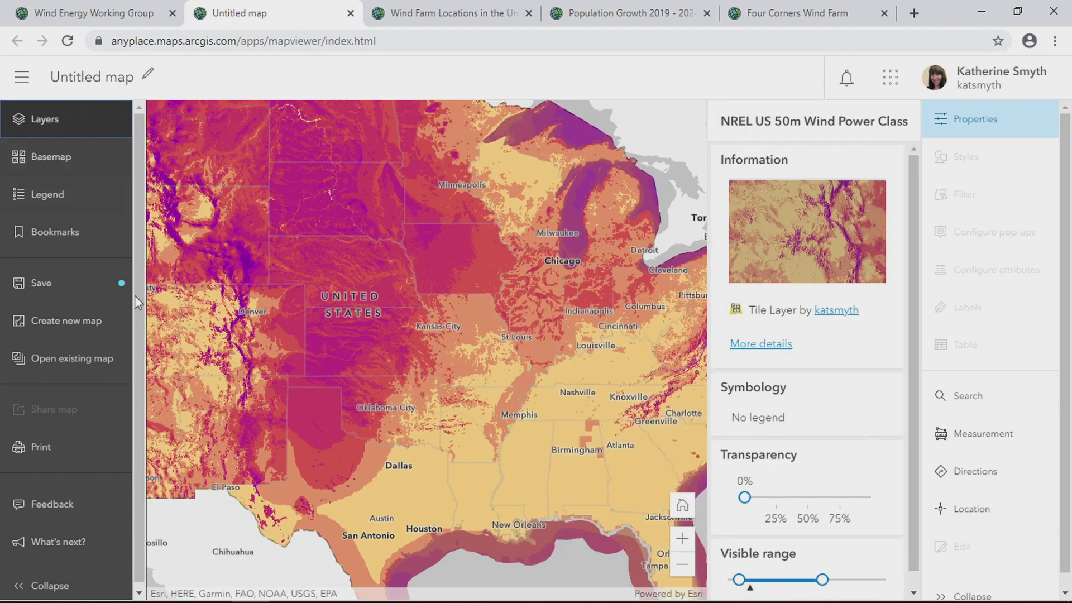
left_click(121, 592)
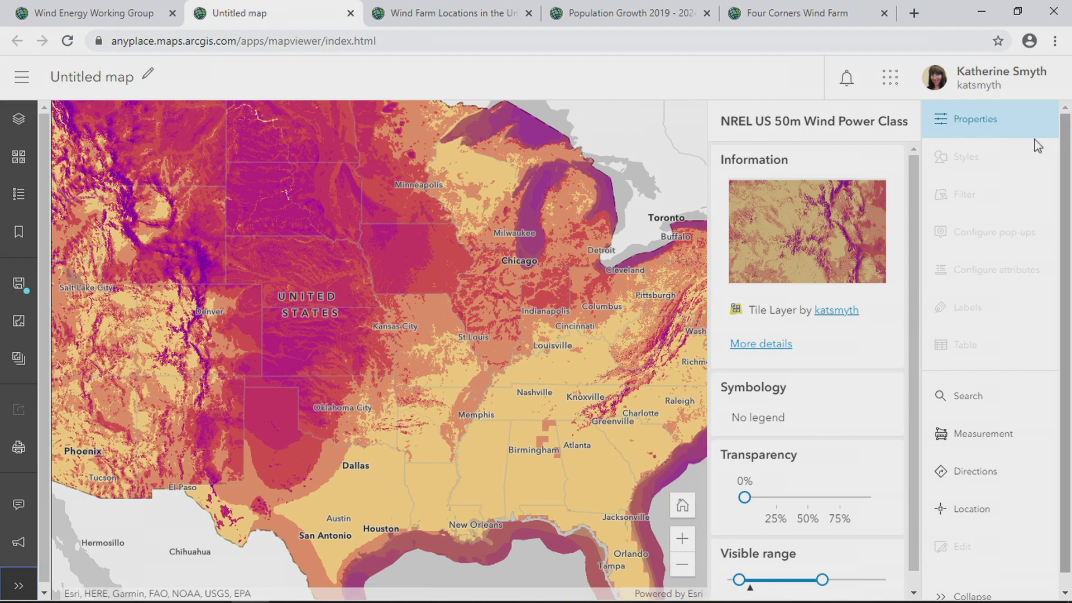
left_click(1014, 137)
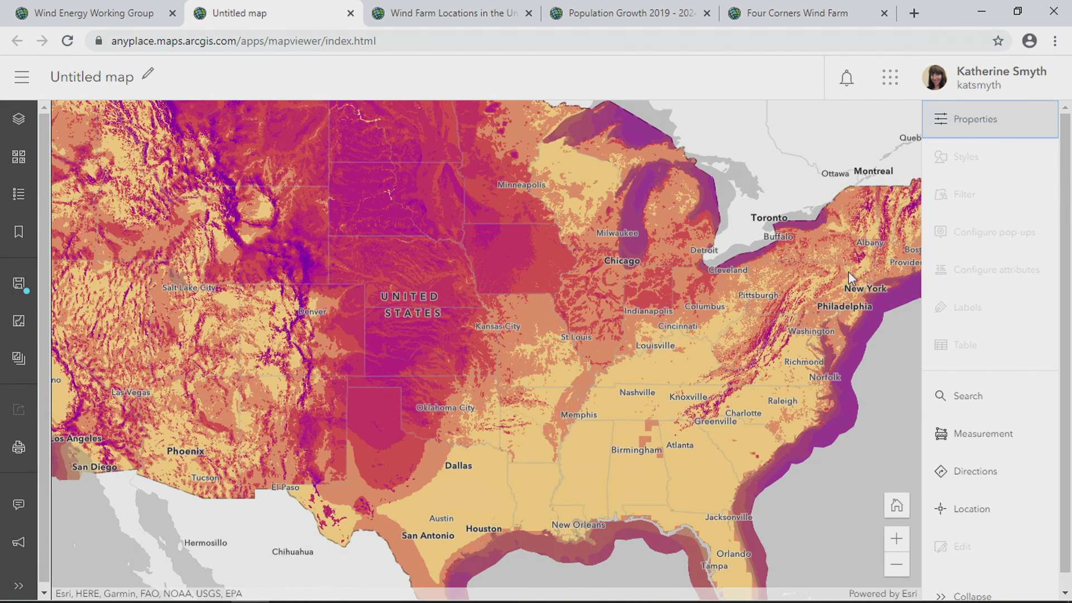
Zoom in on the New York area and add DD, MGRS and UTM conversions to the Location tool's coordinate readout
scroll(886, 302, "up", 5)
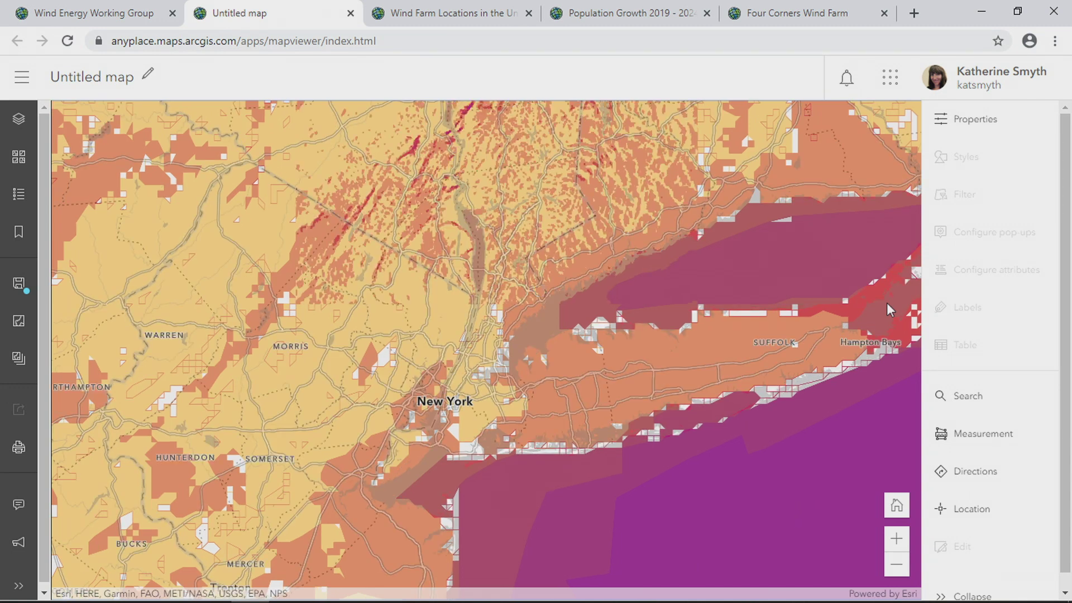
left_click(988, 509)
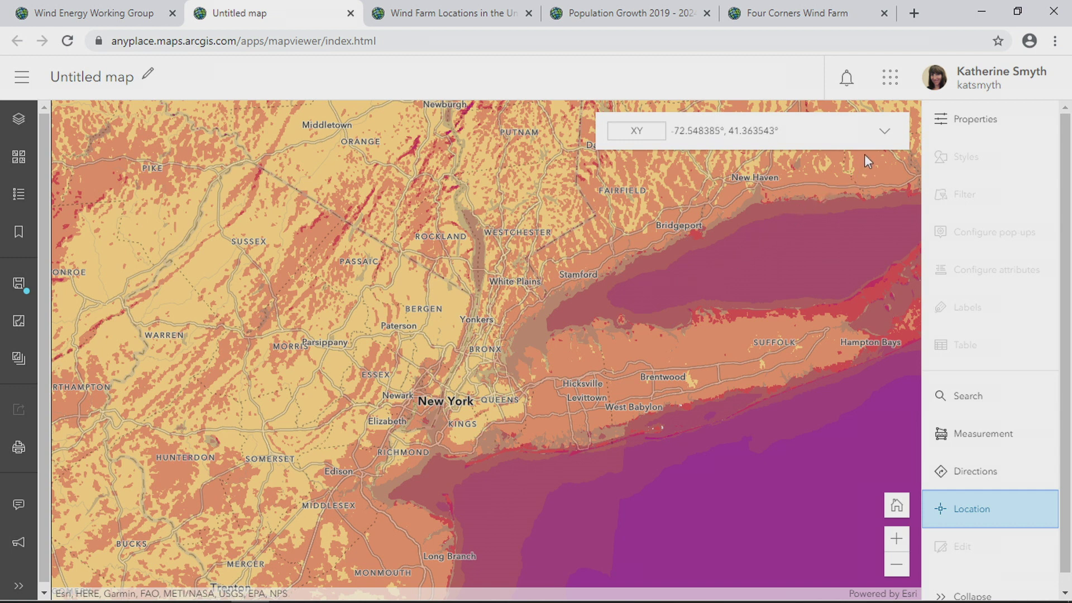
left_click(883, 134)
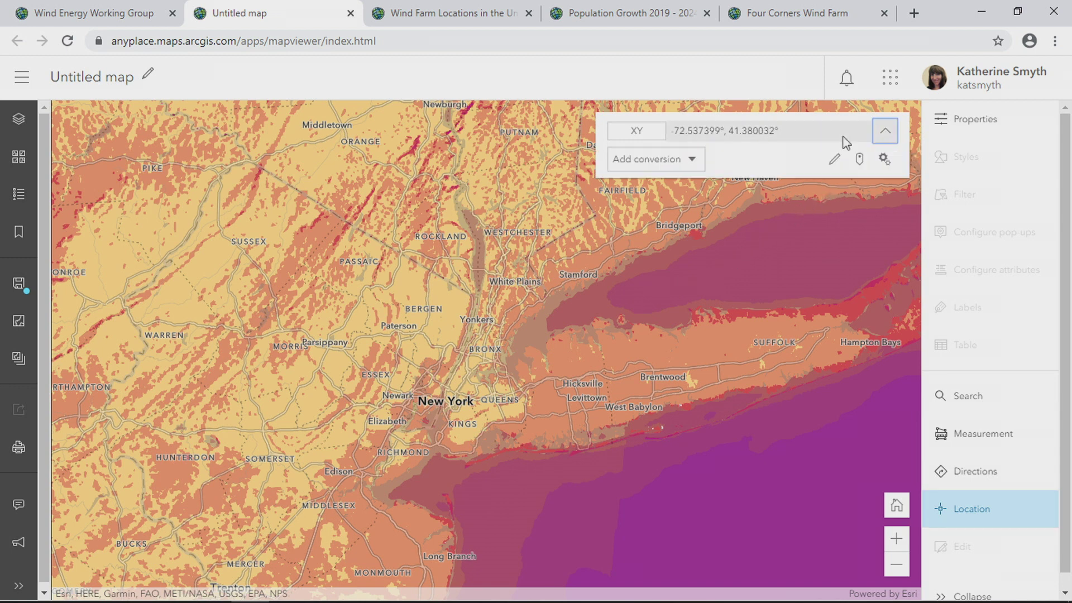
left_click(692, 162)
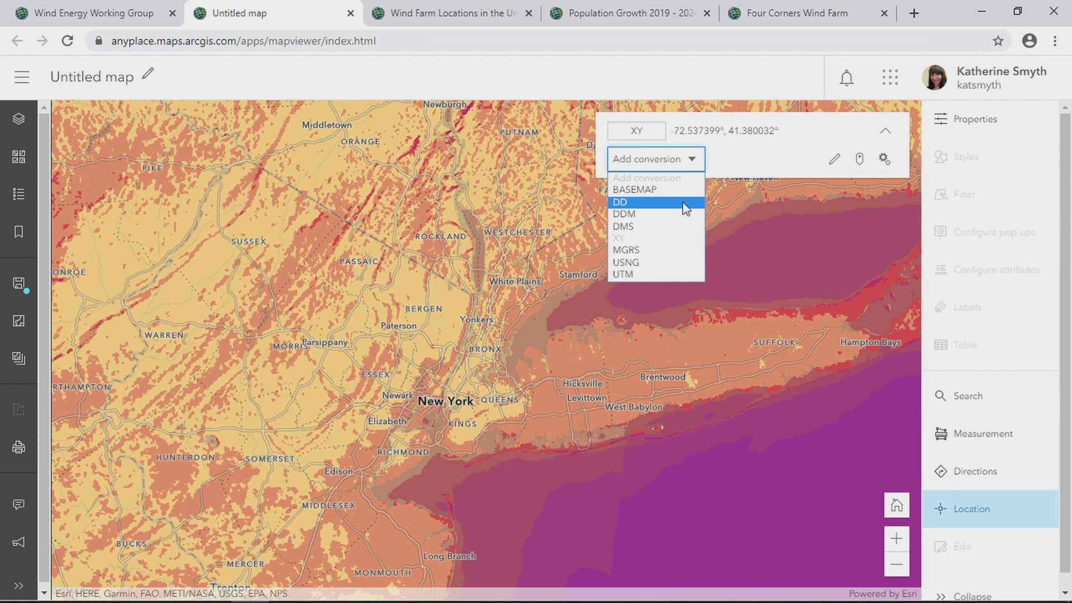
left_click(683, 203)
left_click(689, 189)
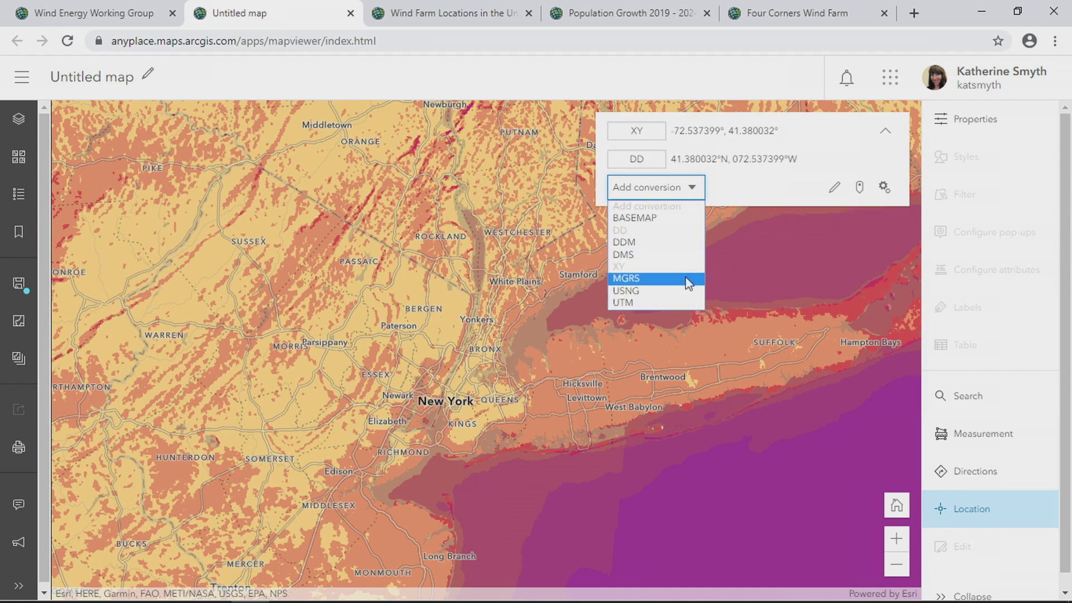
left_click(688, 278)
left_click(691, 215)
left_click(684, 331)
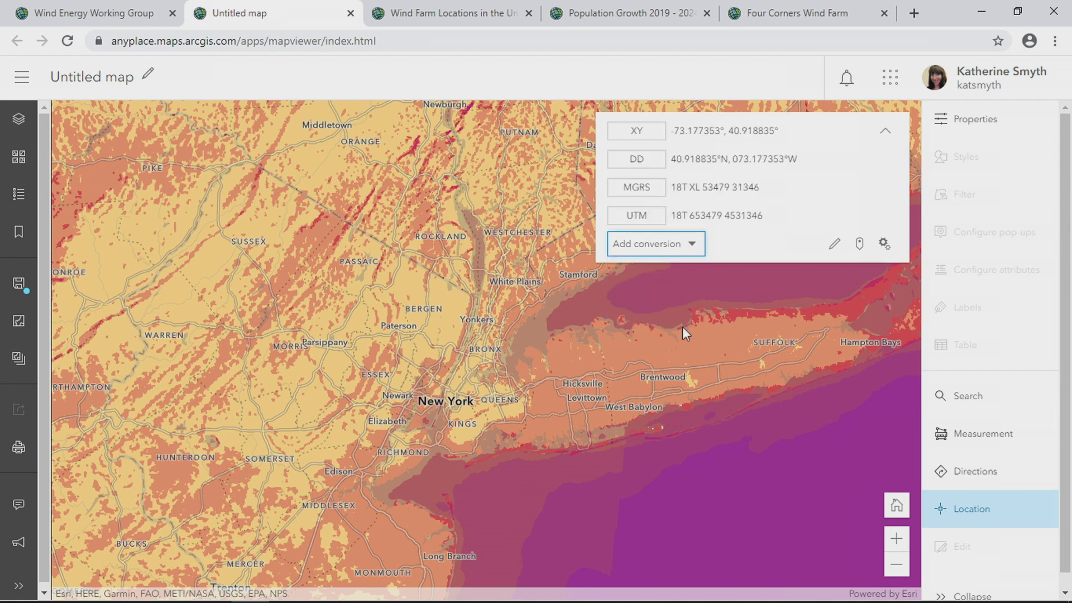
Capture the coordinates of a point on Long Island just north of Brentwood, and close the Location tool
left_click(859, 244)
left_click(665, 360)
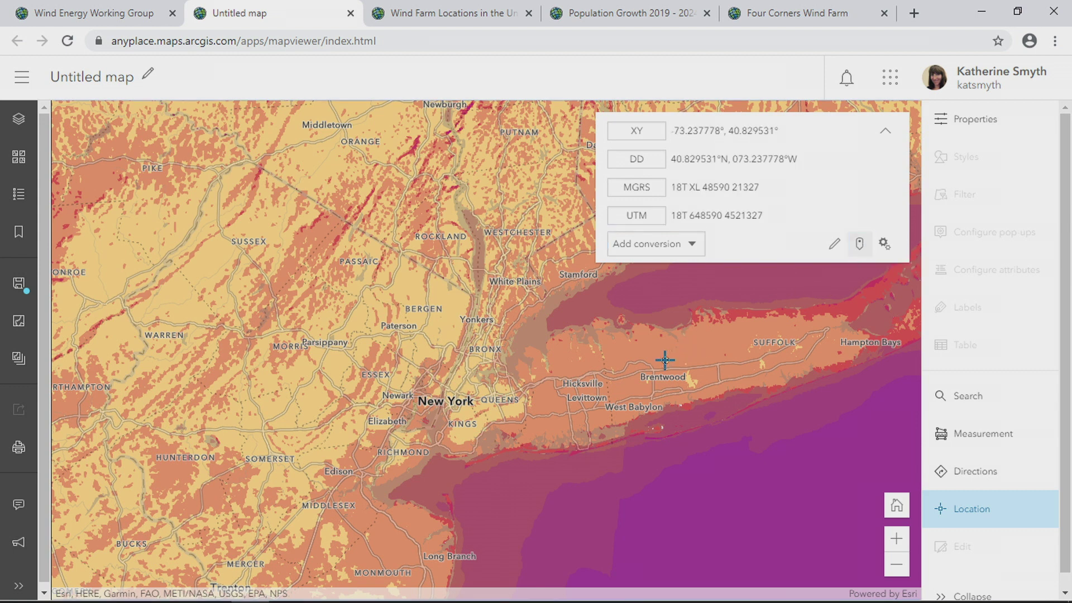
mouse_move(851, 216)
left_click(887, 132)
left_click(978, 518)
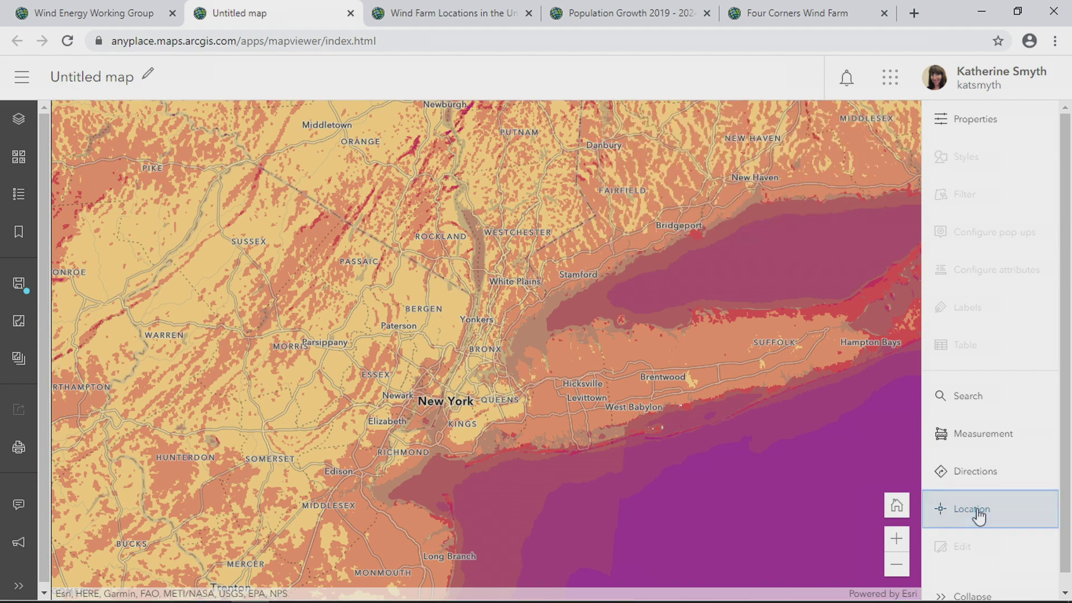
Zoom in on New York City, rotate the map so Manhattan's street grid runs vertically, and open the print settings
scroll(441, 370, "up", 5)
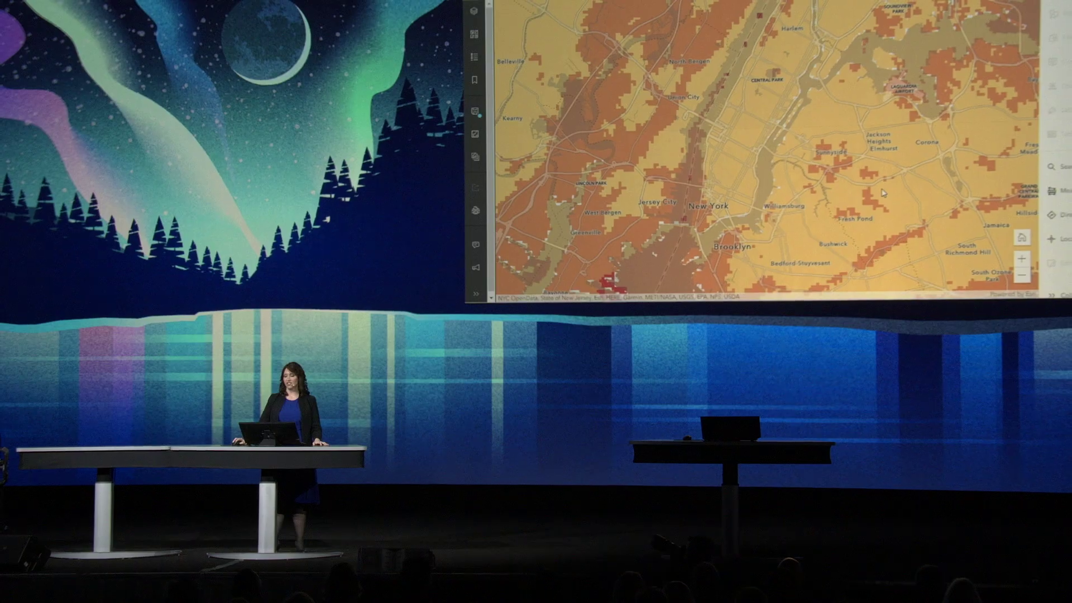
left_click_drag(883, 193, 850, 149)
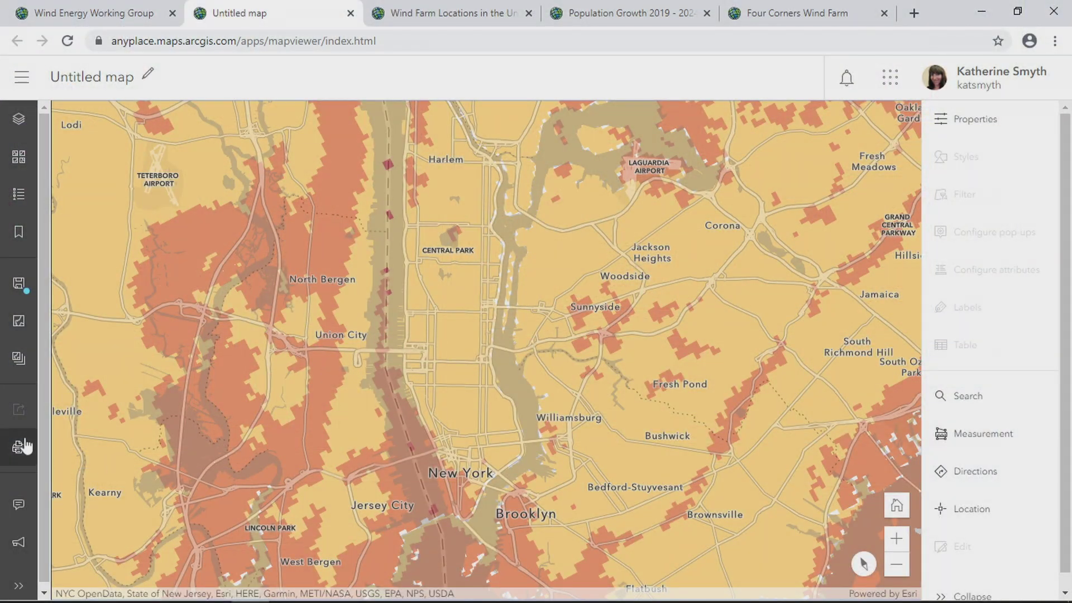
left_click(26, 447)
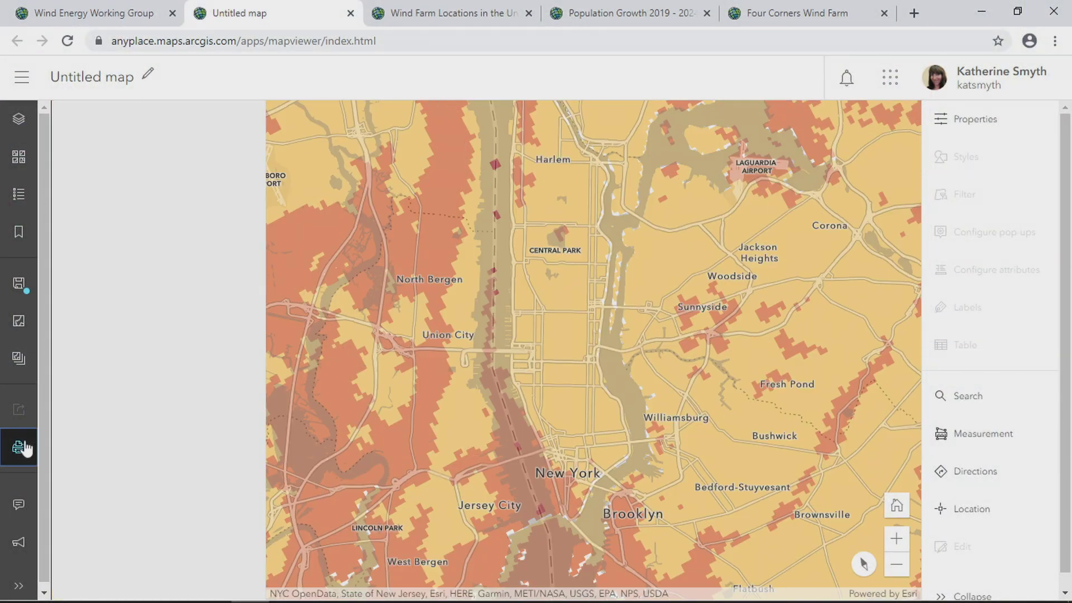
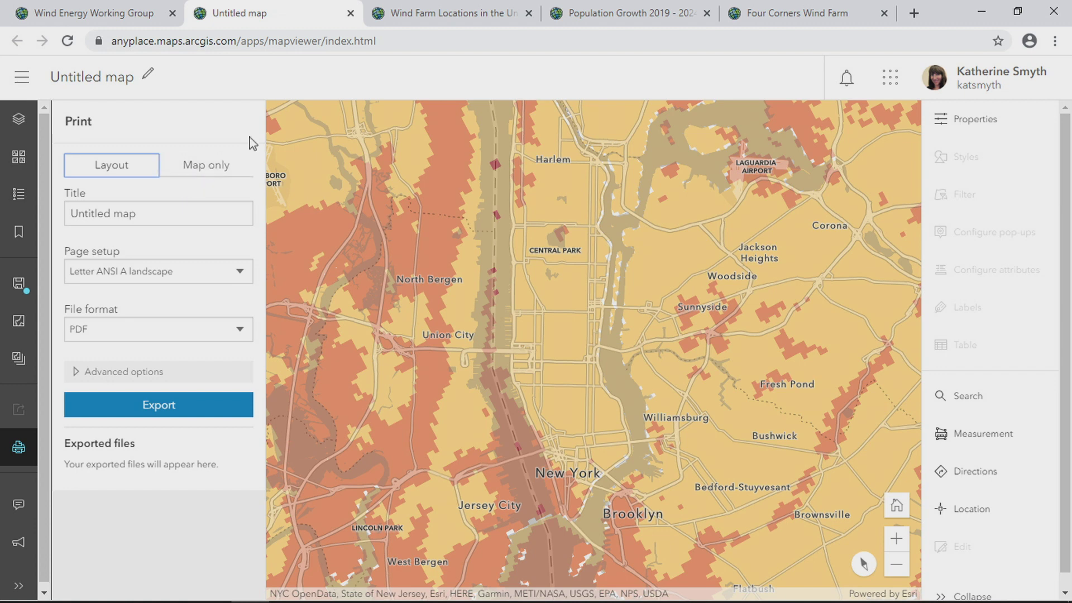
Switch to the Wind Farm Locations in the United States map and select Fuel as a style field for Global Power Plants
left_click(421, 9)
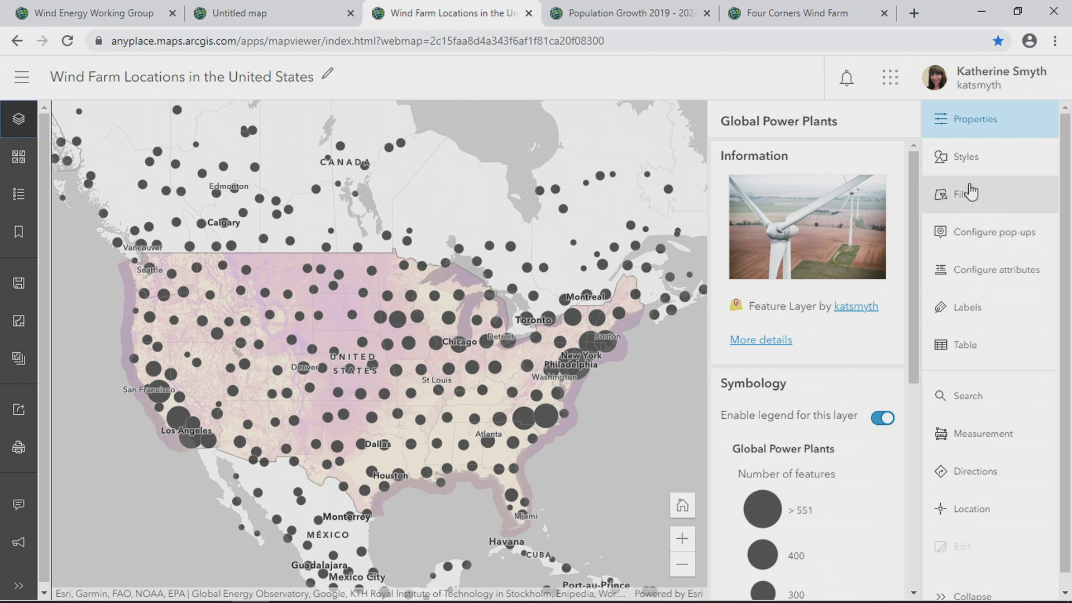
left_click(975, 165)
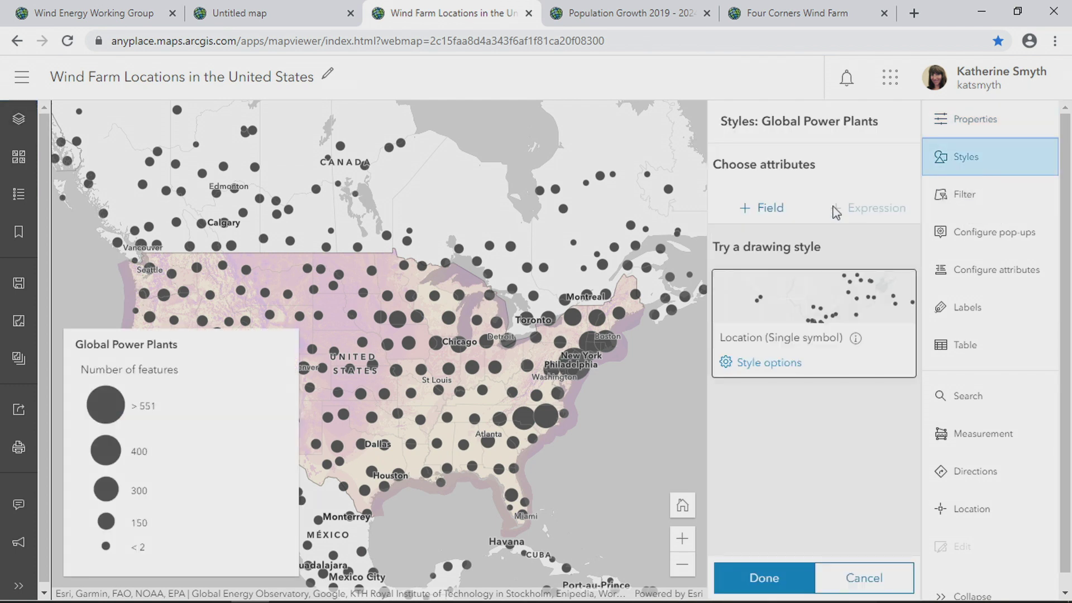
left_click(778, 215)
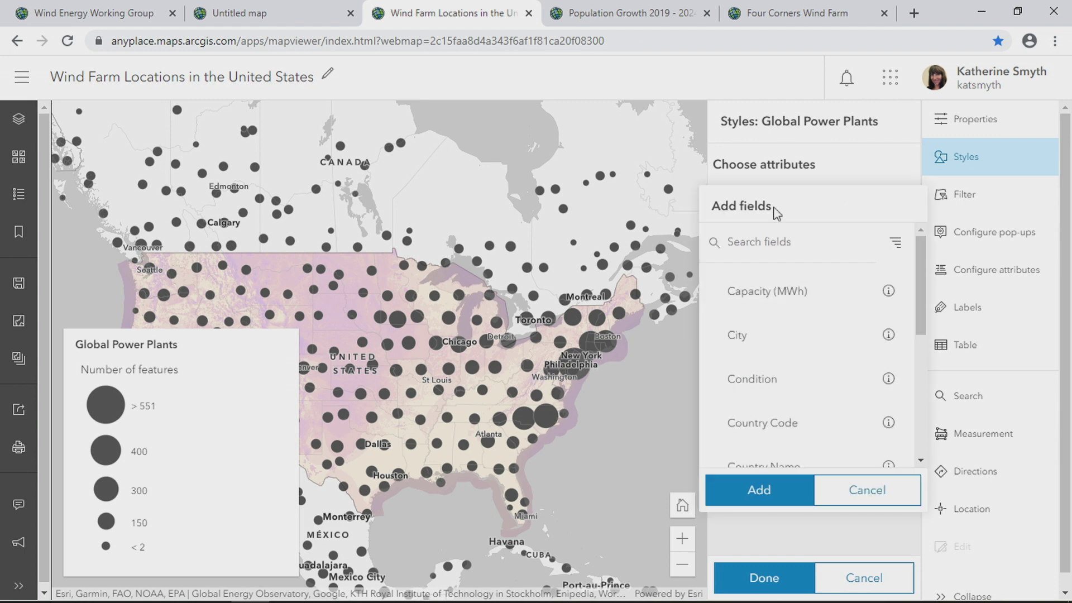
left_click(777, 242)
type("Fuel")
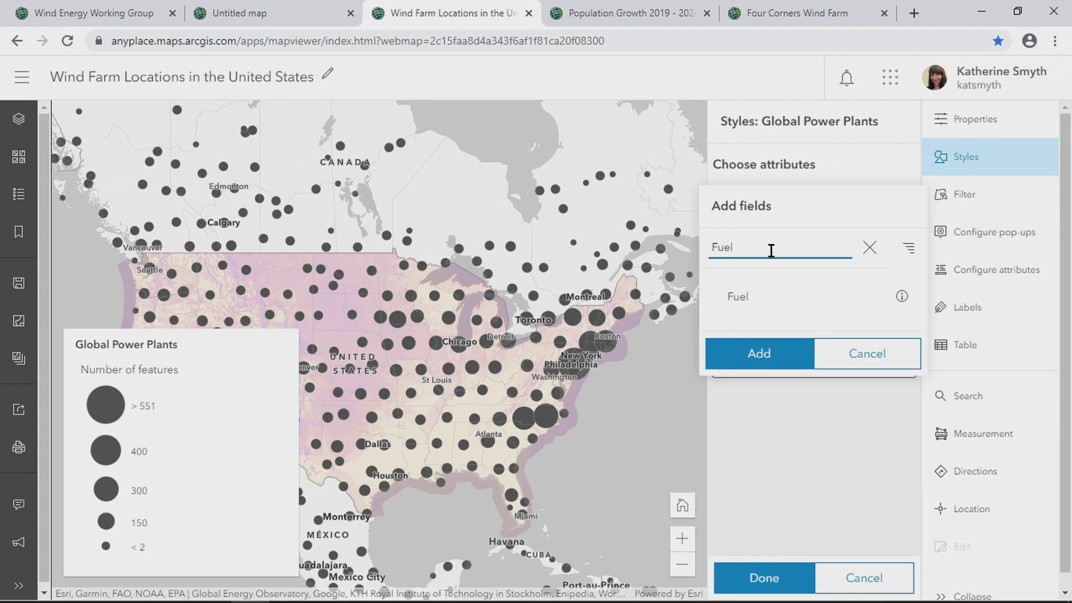
left_click(772, 298)
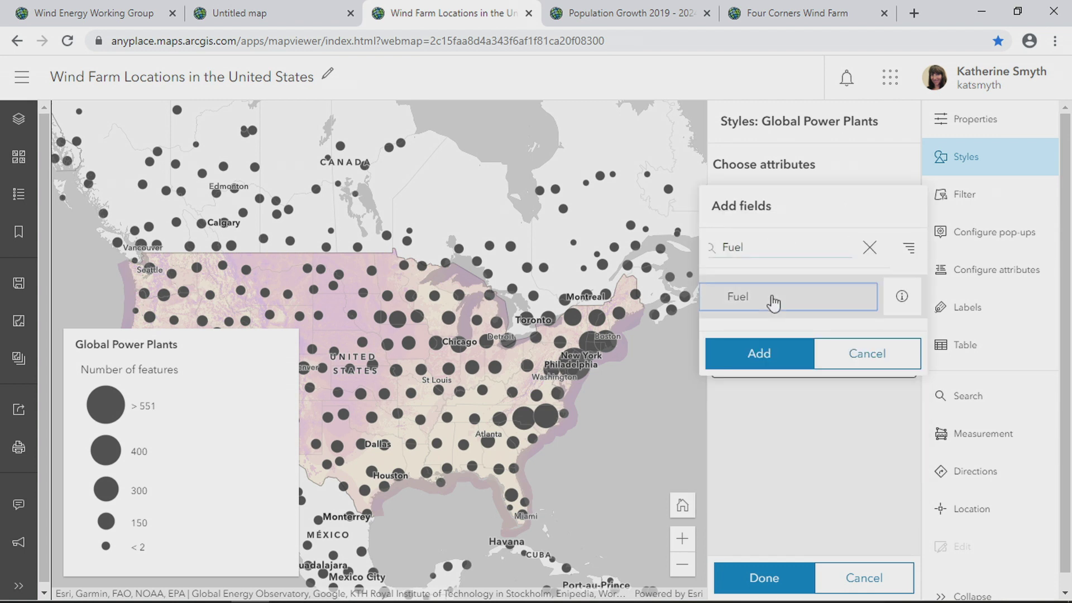
Review the Fuel field's details and top values, and add the field to style the power plants
left_click(901, 298)
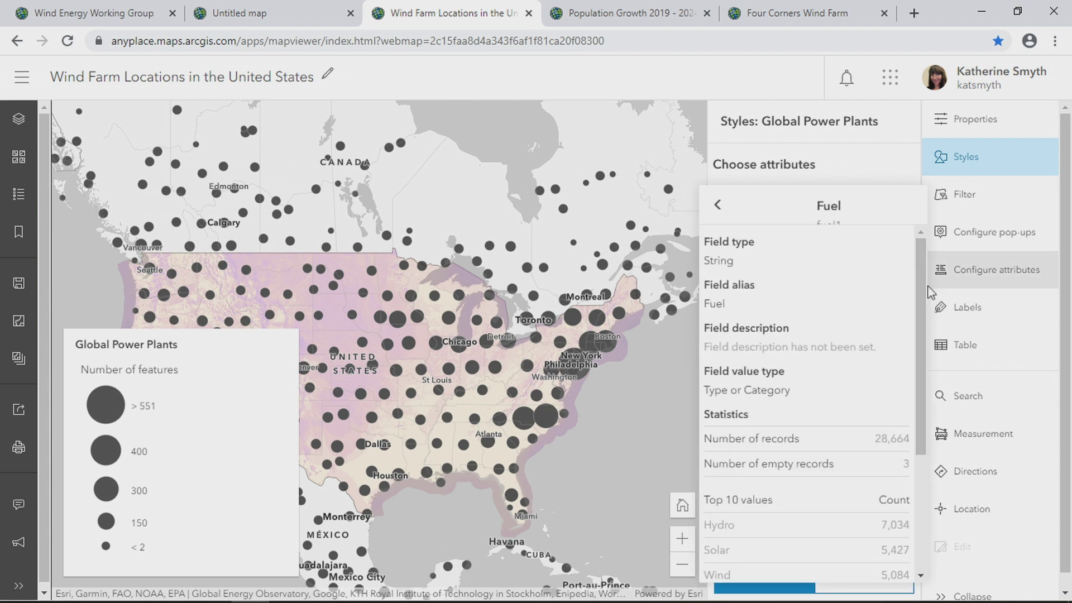
left_click_drag(916, 290, 939, 377)
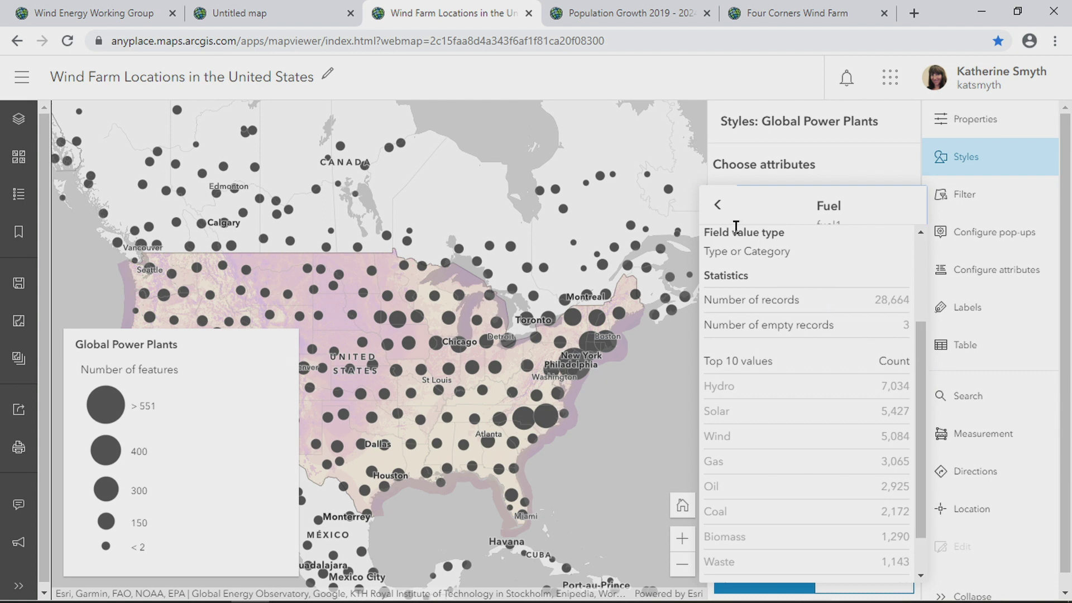
left_click(717, 204)
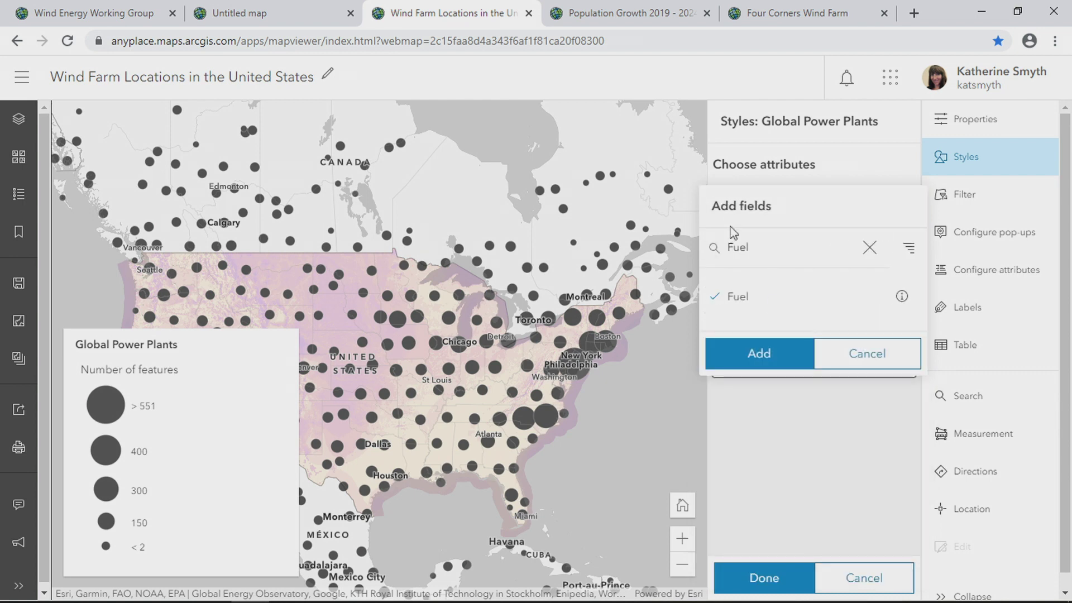
left_click(791, 361)
Start a filter on Global Power Plants with an expression based on the Fuel field
left_click(967, 196)
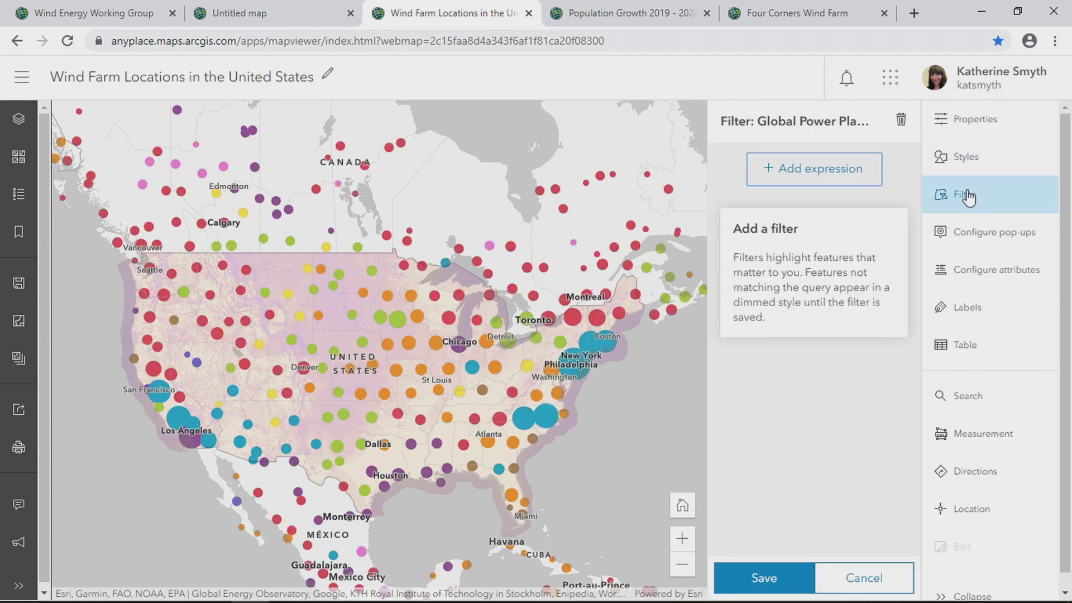
left_click(819, 171)
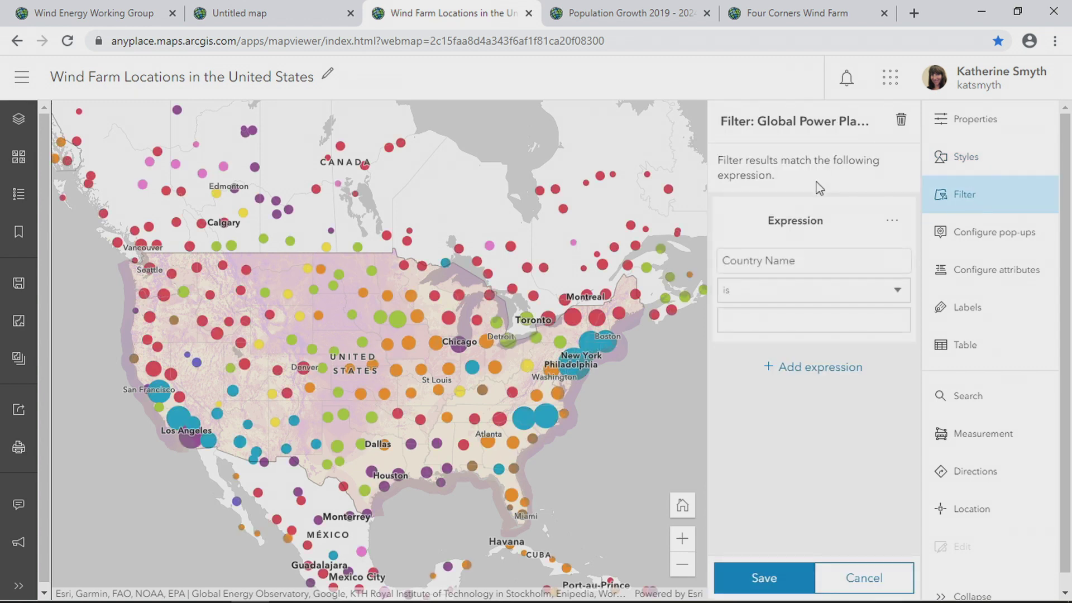
left_click(825, 261)
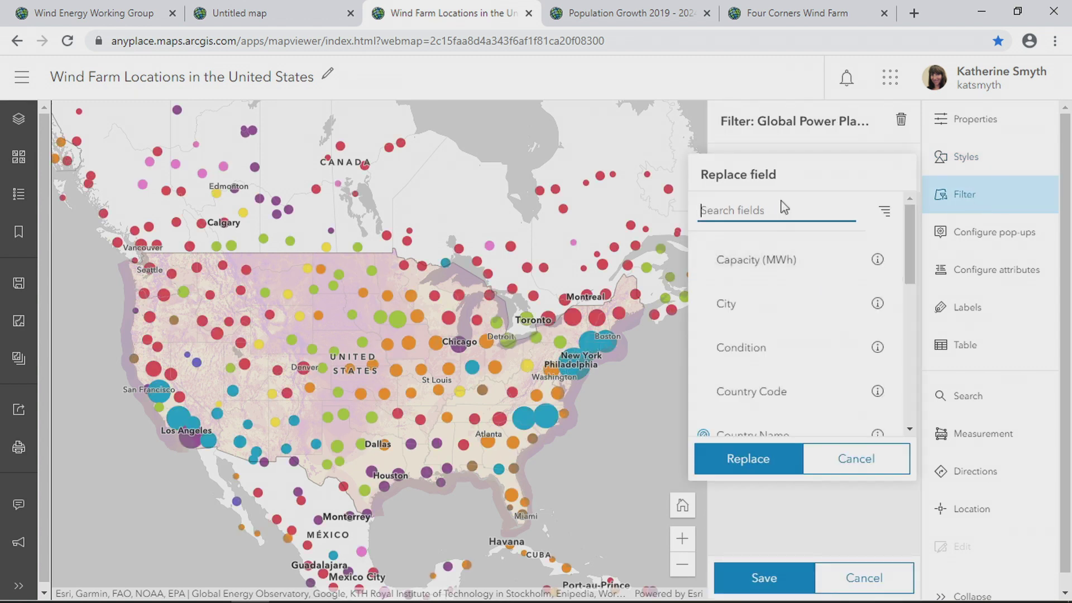
type("Fuel")
left_click(765, 266)
left_click(761, 320)
Preview Solar, Wind and Oil as the filter's fuel value, and settle on Wind
left_click(729, 333)
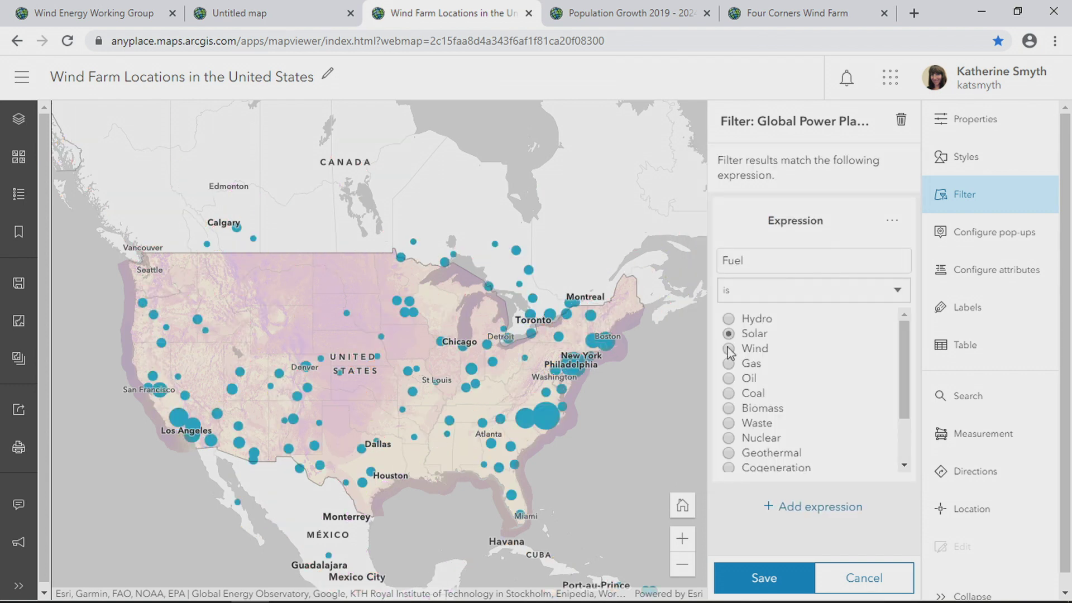
left_click(729, 349)
left_click(729, 378)
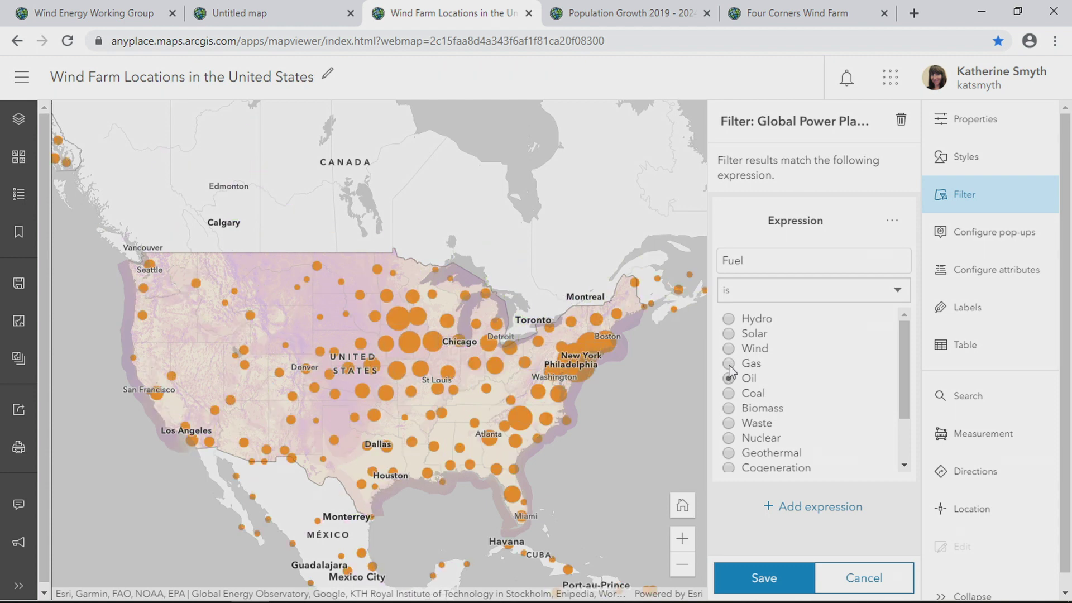
left_click(729, 349)
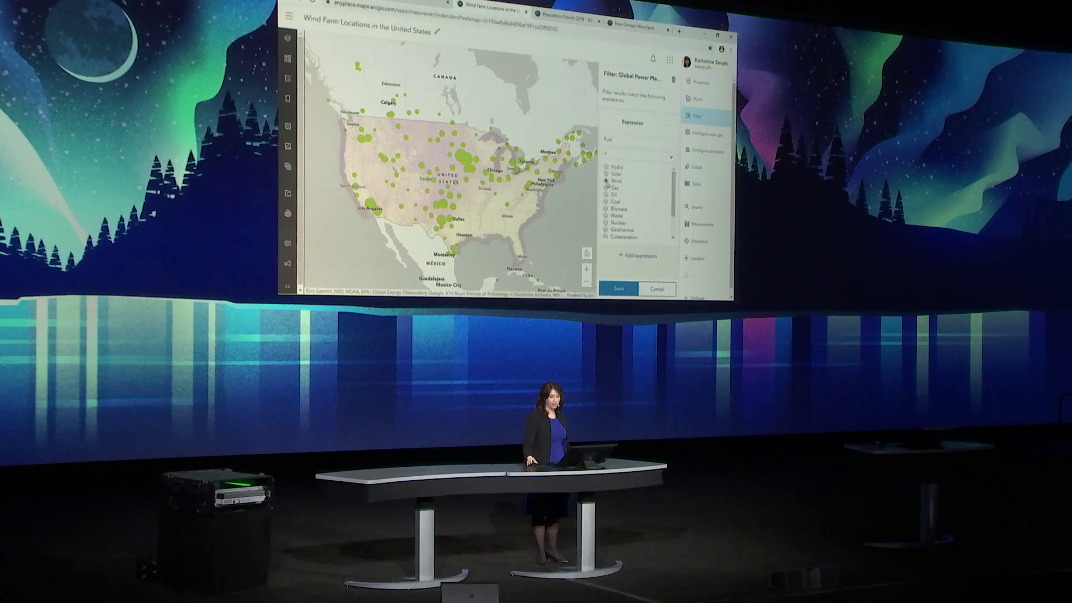
Add a second filter expression based on the Capacity (MWh) field
left_click(639, 255)
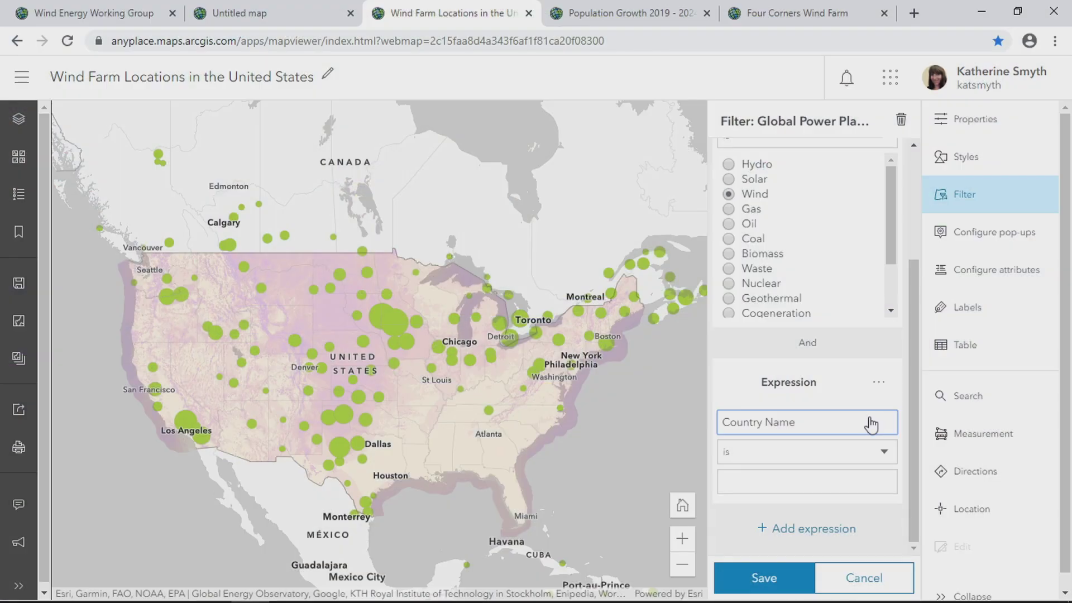
left_click(663, 216)
left_click(781, 258)
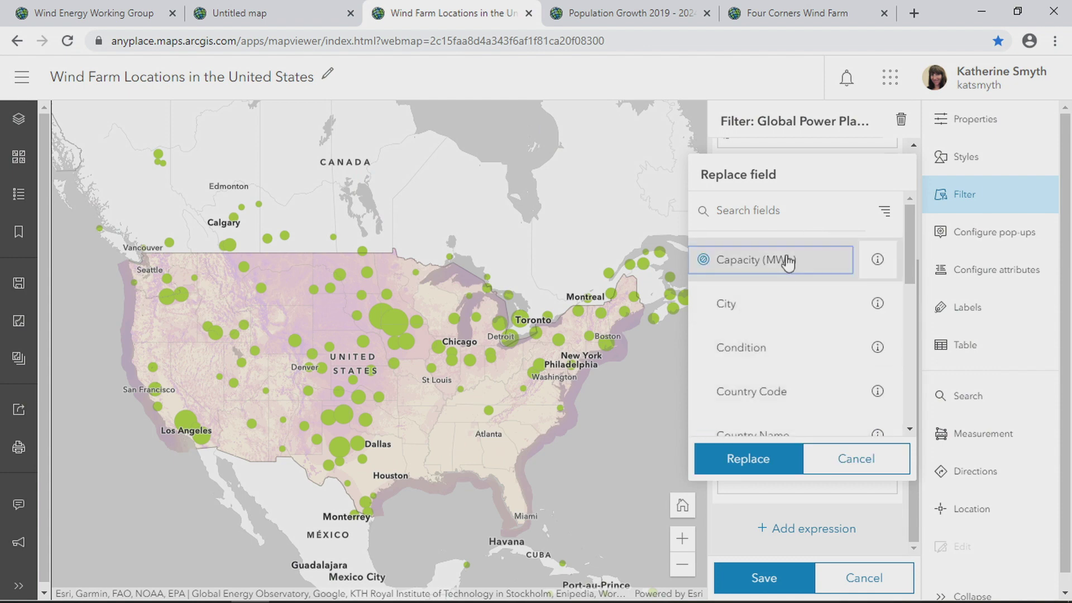
left_click(761, 463)
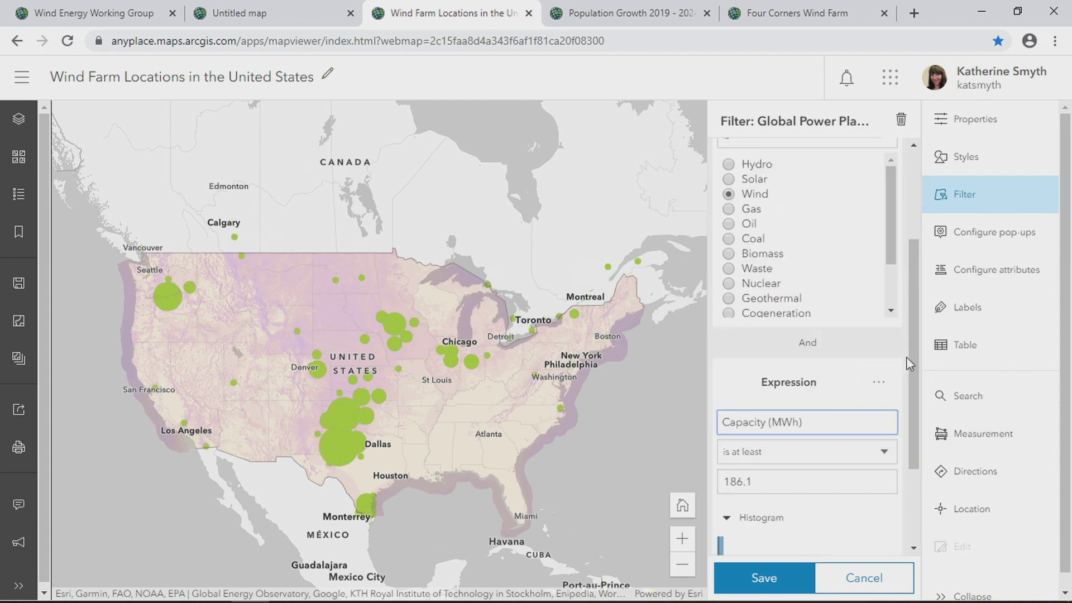
Set the capacity histogram's upper bound to 500 and the minimum capacity to 25.66 MWh
left_click_drag(913, 350, 922, 470)
left_click(883, 489)
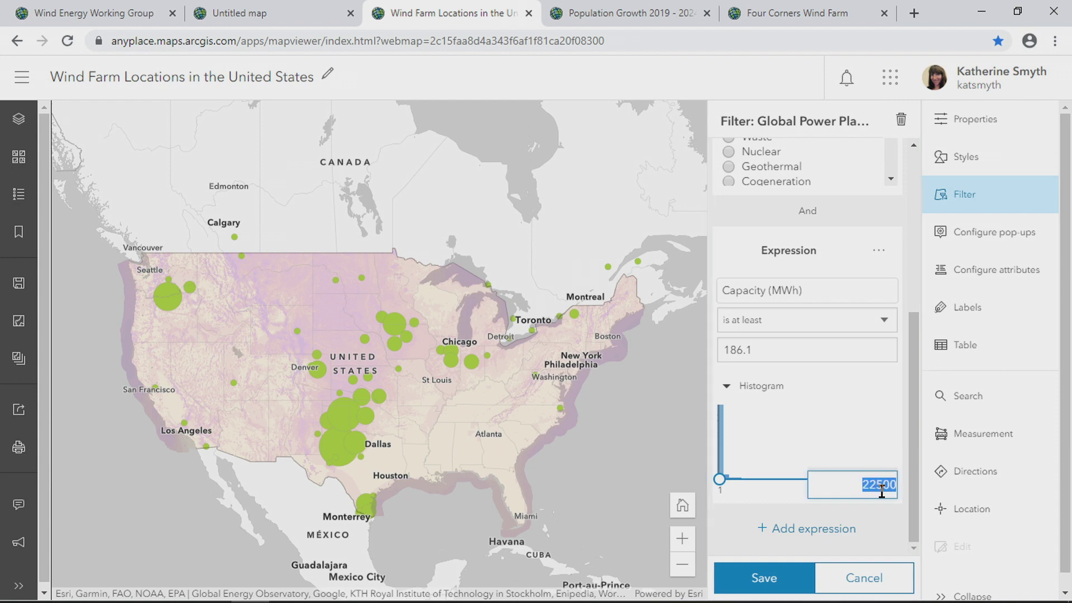
type("5")
key("Return")
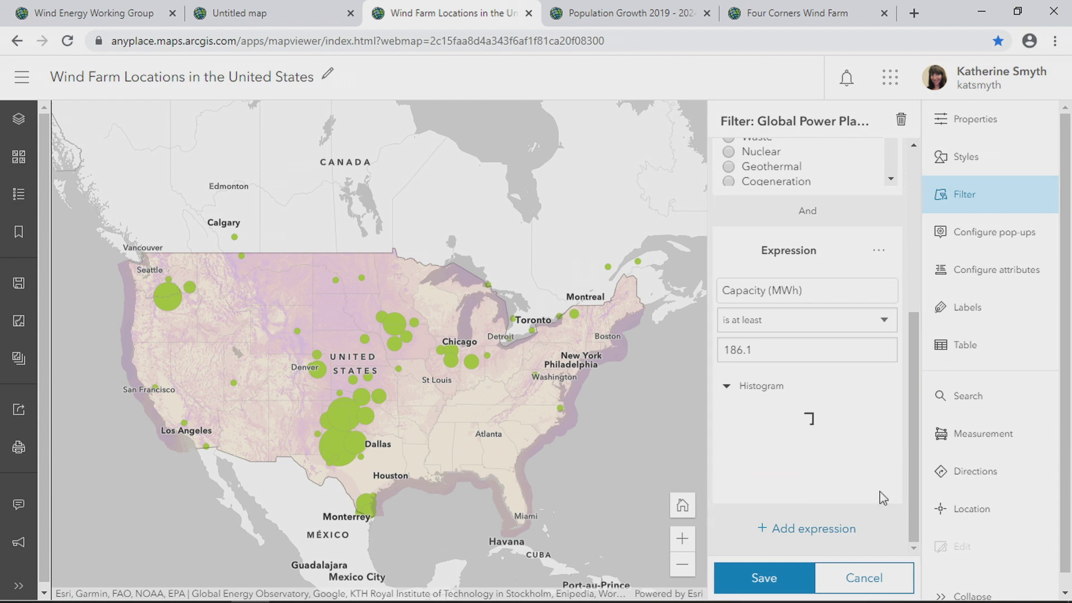
mouse_move(776, 480)
left_click_drag(776, 480, 728, 478)
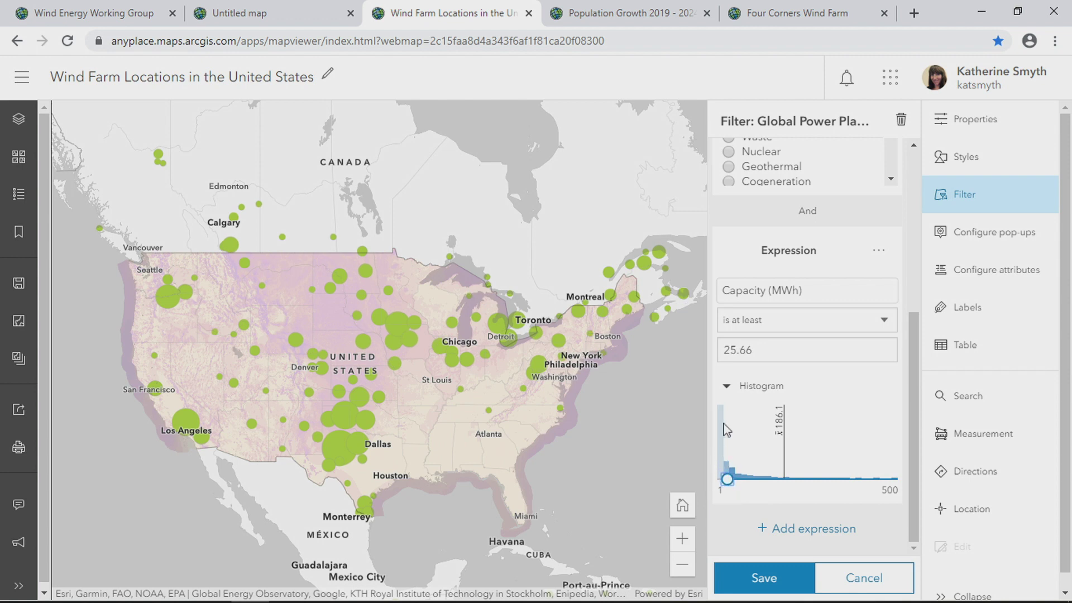
Switch to the Population Growth 2019 - 2024 (projected) map and apply the blue-to-orange color ramp to its counties
left_click(580, 8)
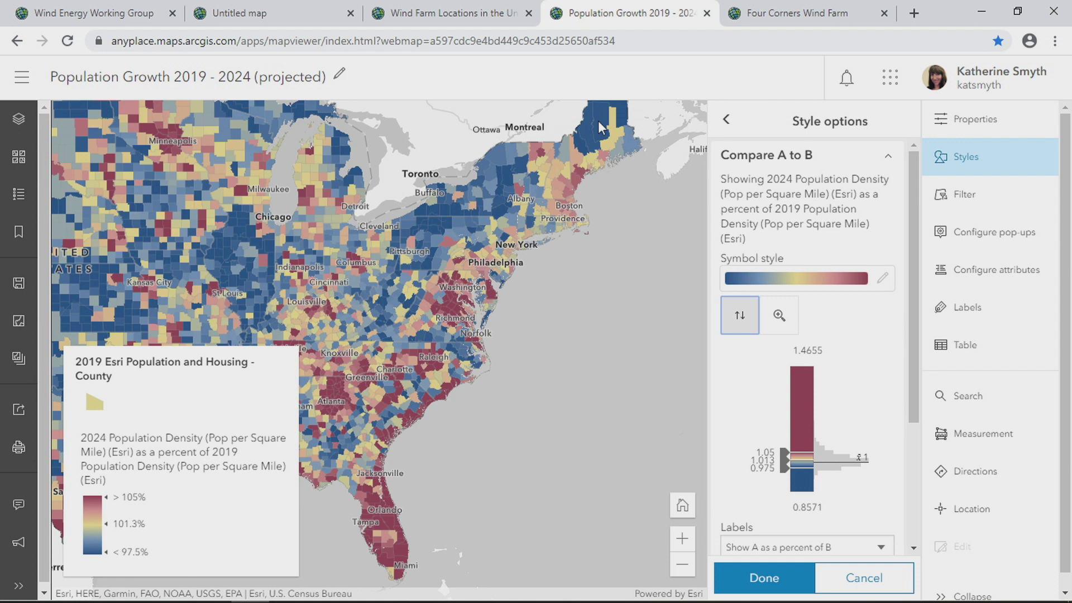
left_click(775, 280)
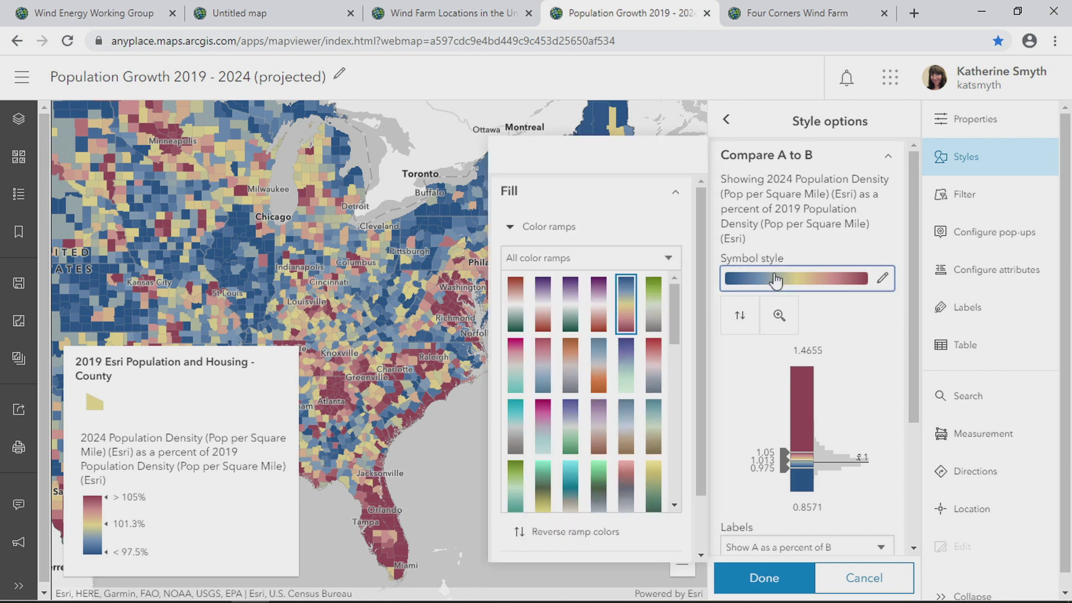
left_click(596, 373)
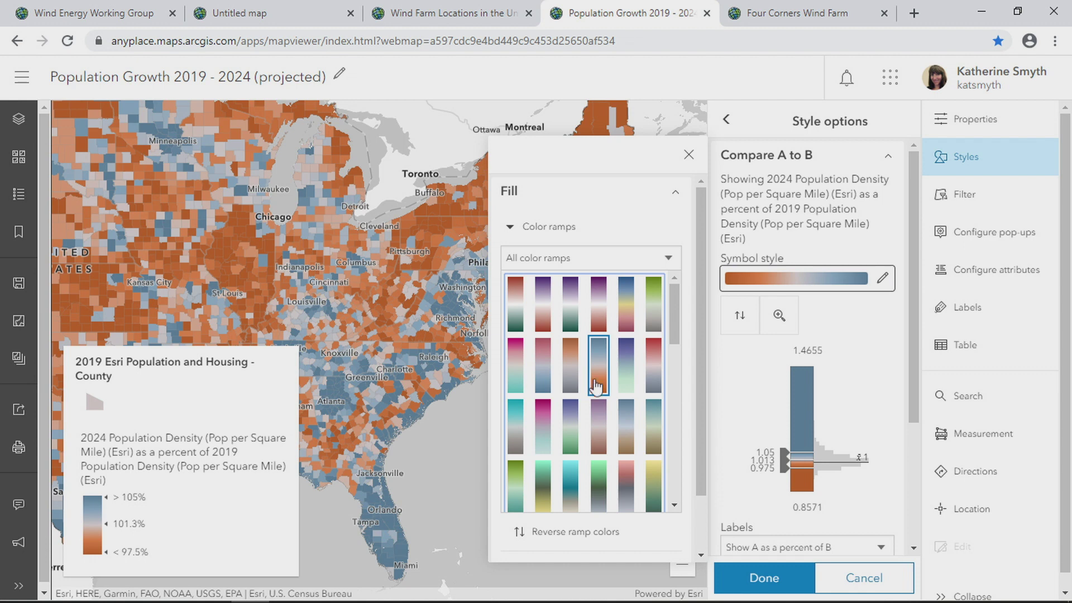
Preview two other color ramps on the counties, and settle on the yellow-to-cyan ramp from the Colorblind friendly set
left_click(575, 420)
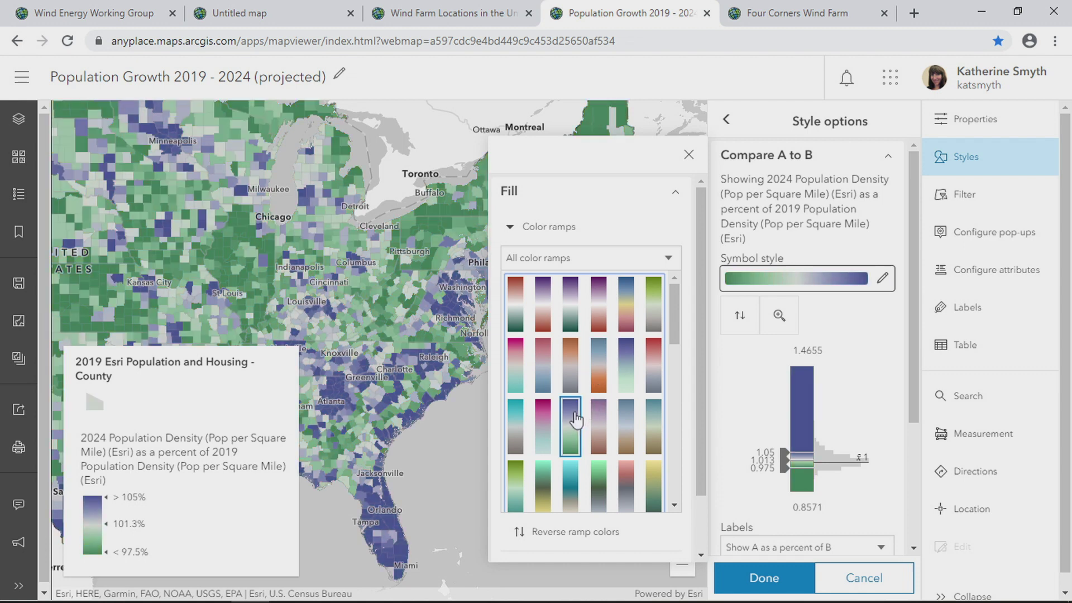
left_click(517, 303)
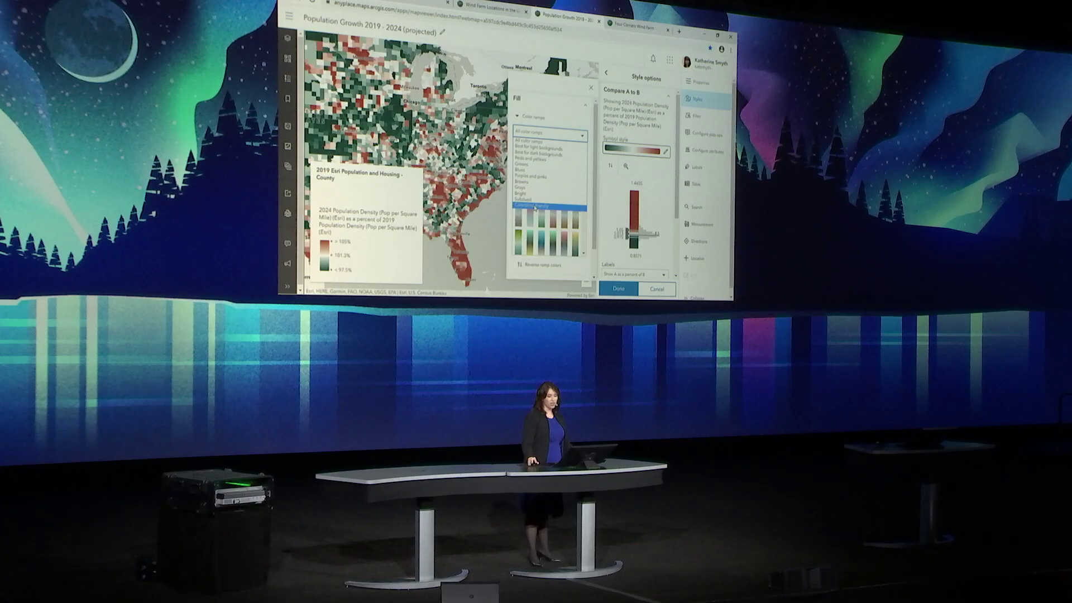
left_click(535, 206)
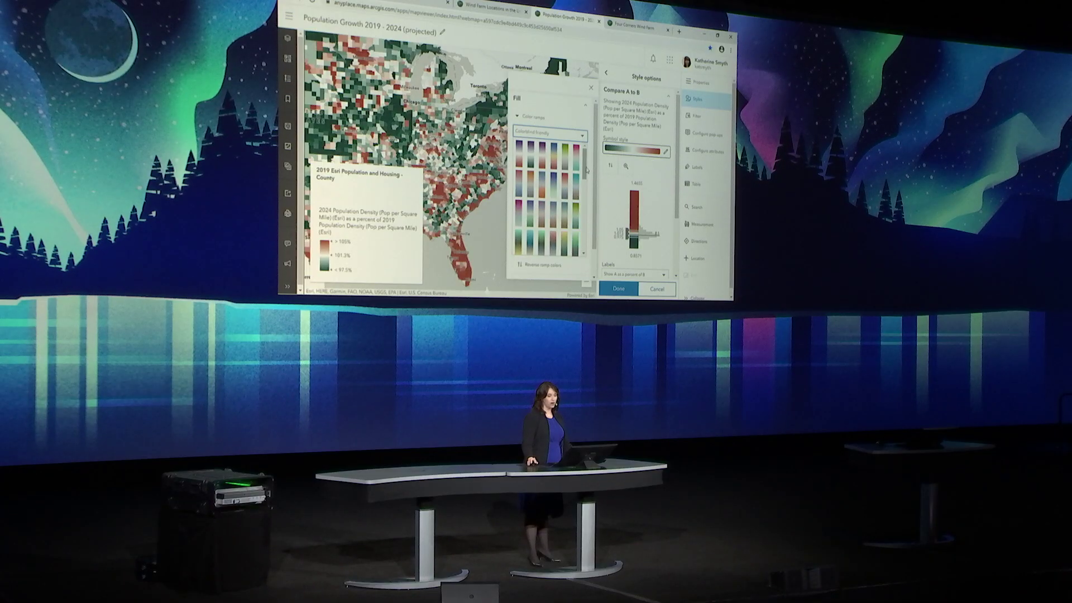
scroll(586, 169, "down", 5)
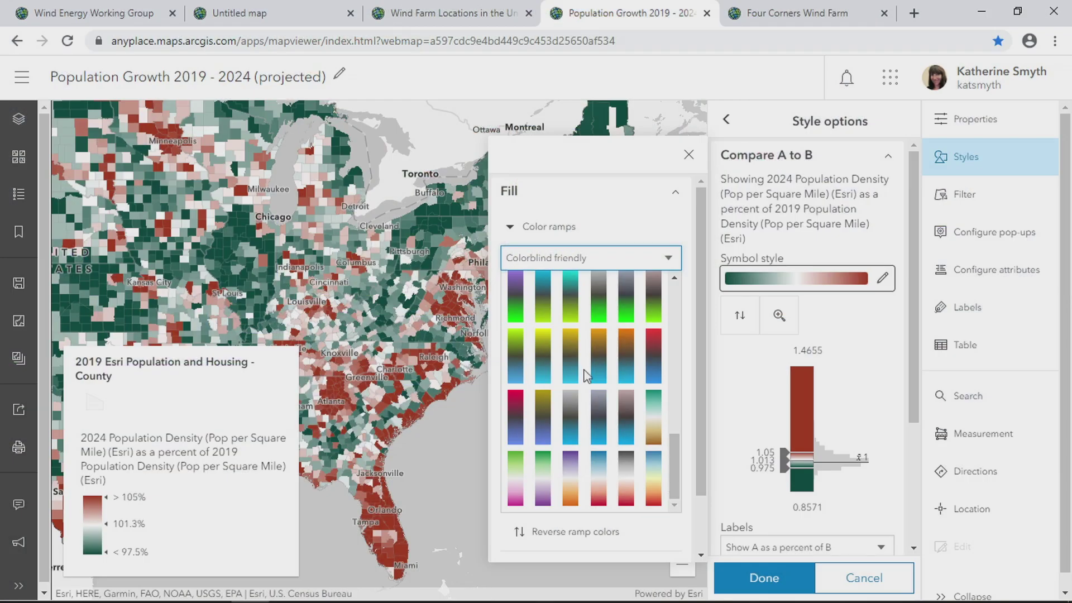
left_click(576, 362)
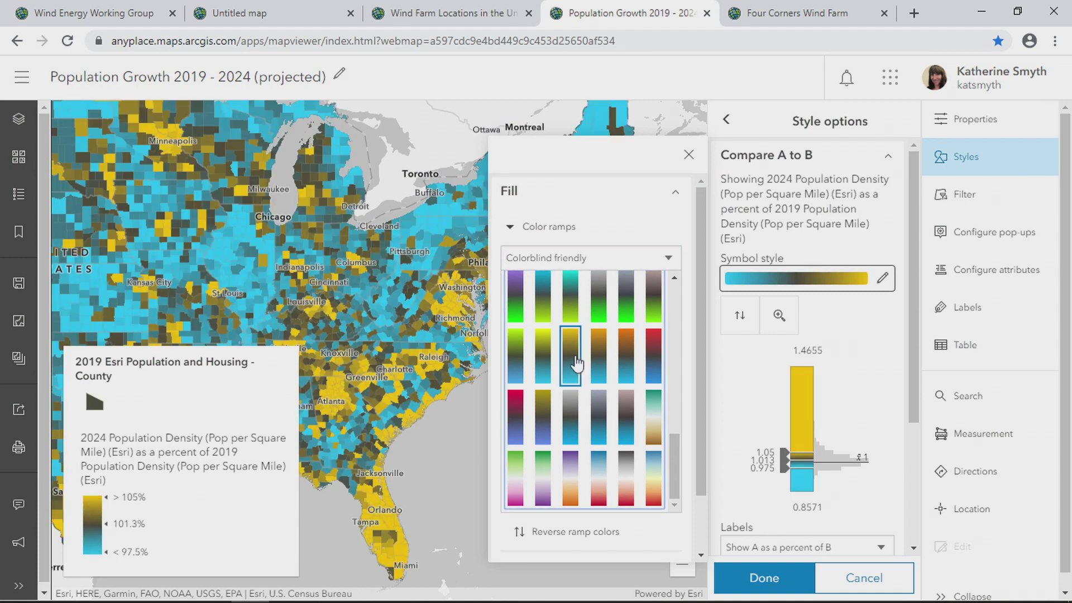
left_click(689, 156)
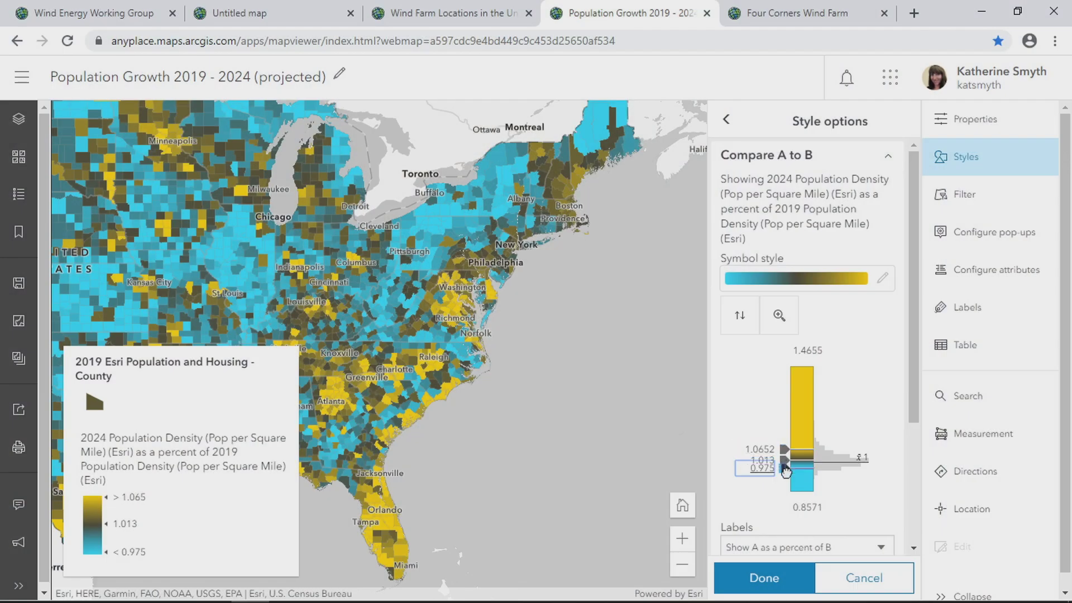
Set the style histogram's breakpoints to 1.0728, 1.0206 and 0.9598
left_click_drag(785, 469, 787, 459)
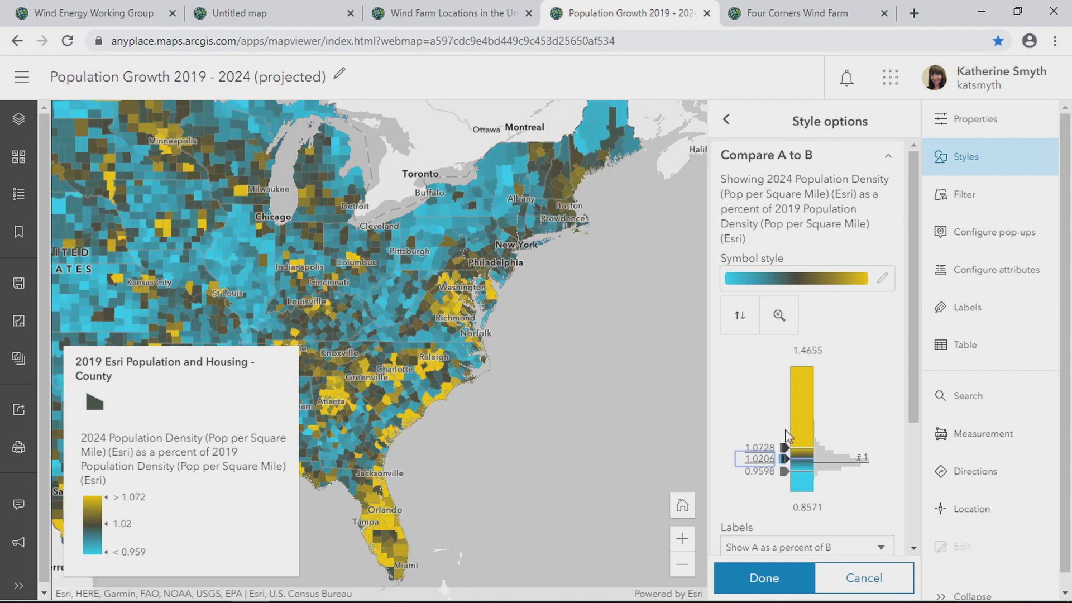
Switch to the Four Corners Wind Farm map, open the pop-up of the project area polygon west of Monticello and dock it
left_click(789, 5)
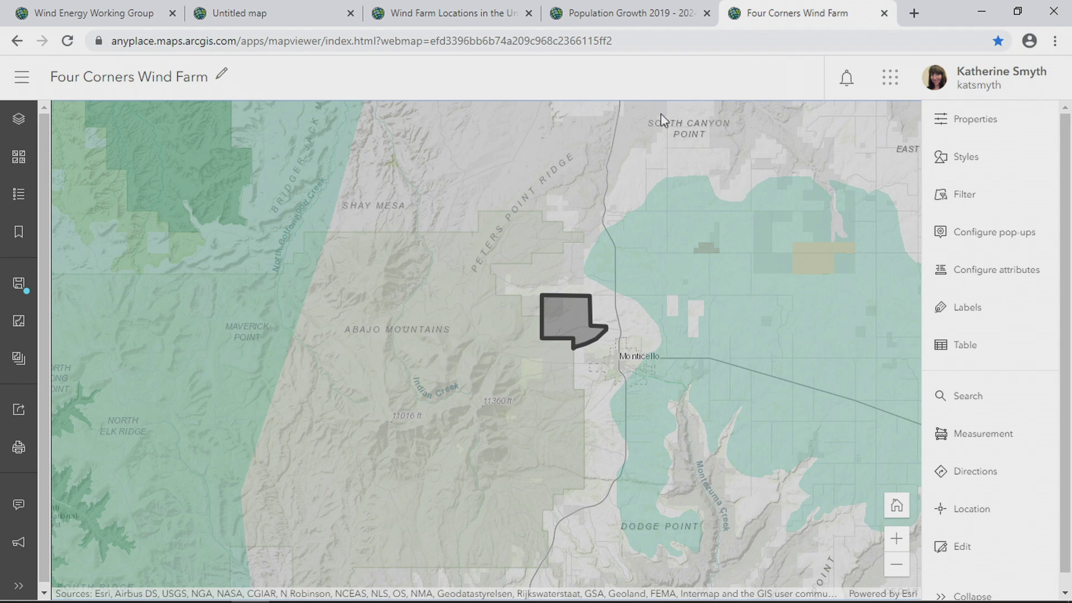
left_click(590, 331)
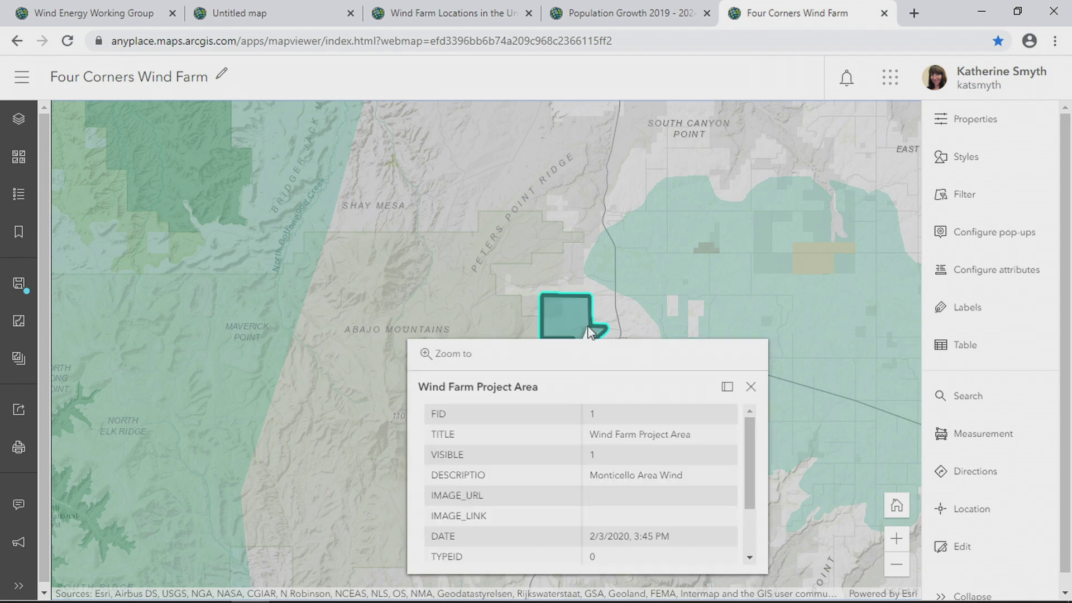
left_click(727, 388)
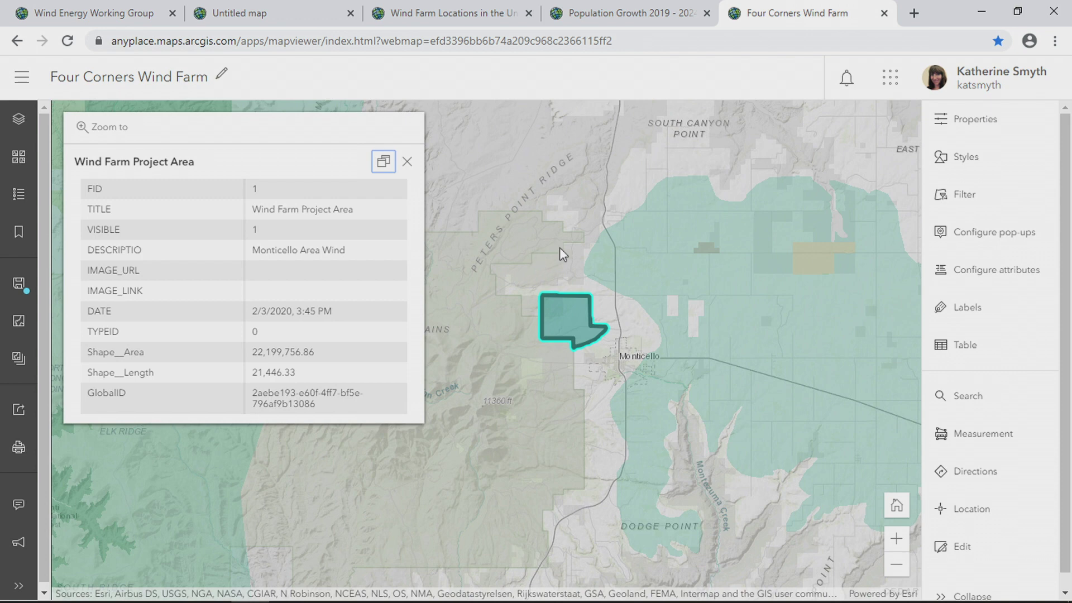
Configure the Wind Farm Project Area pop-up by removing every listed attribute except DATE
left_click(947, 234)
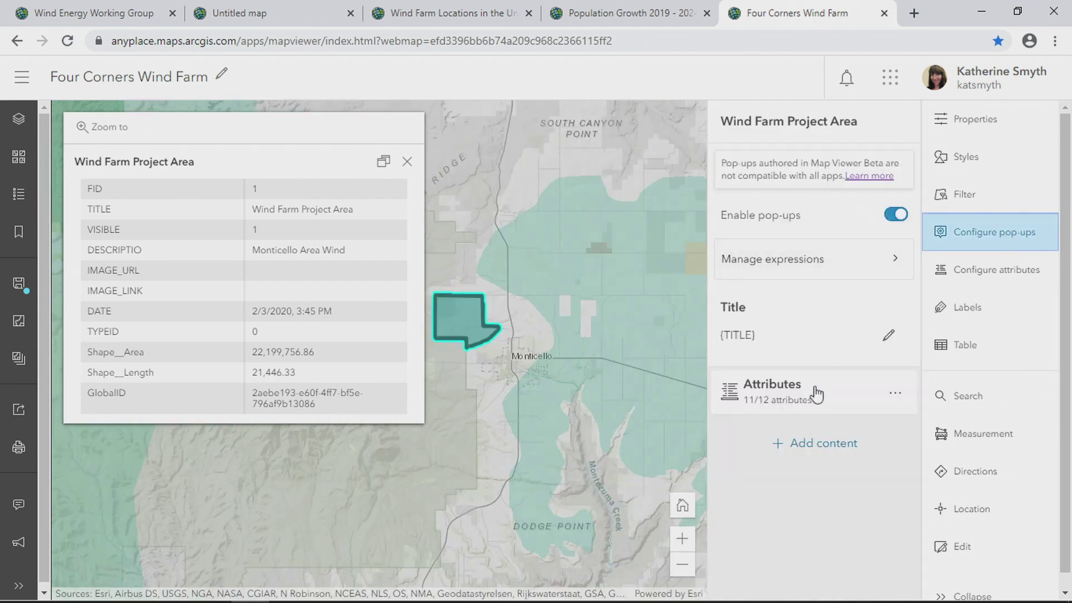
left_click(816, 399)
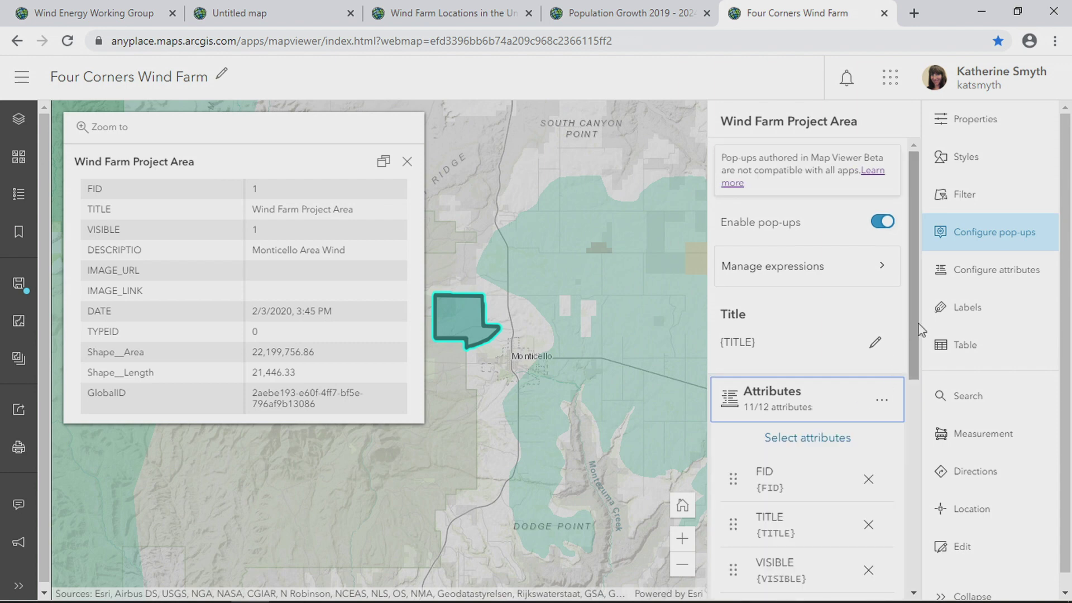
scroll(915, 338, "down", 3)
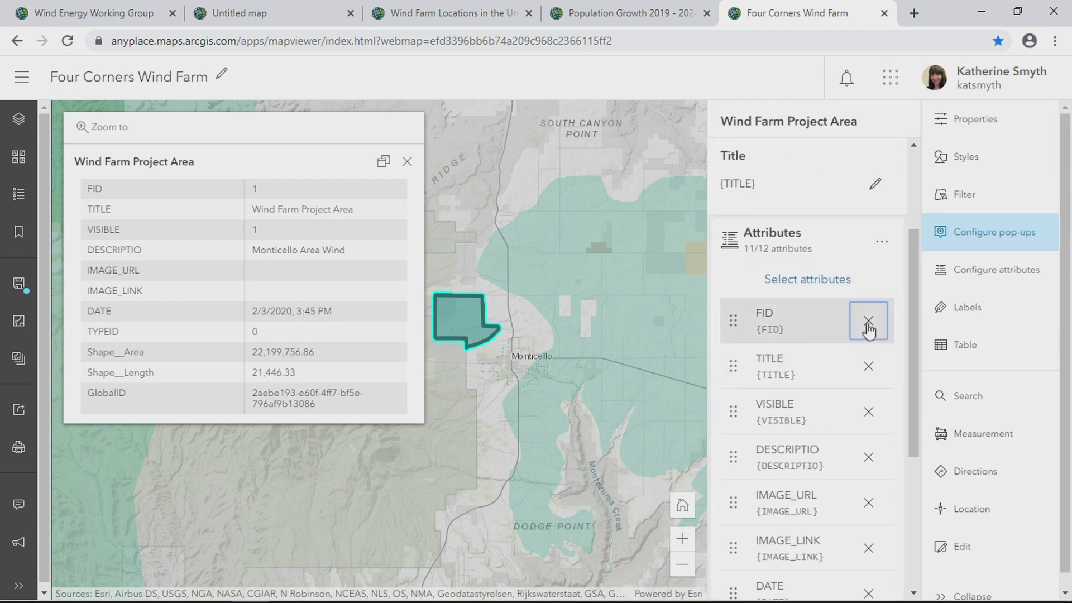
left_click(869, 321)
left_click(868, 322)
left_click(868, 322)
left_click(869, 321)
left_click(868, 322)
left_click(869, 322)
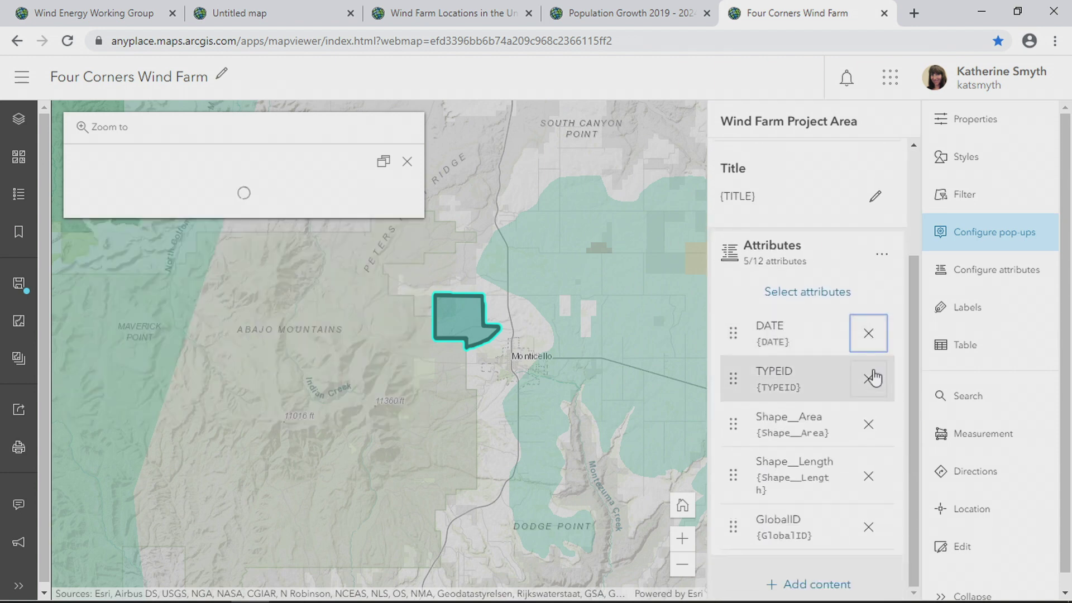
left_click(869, 424)
left_click(868, 423)
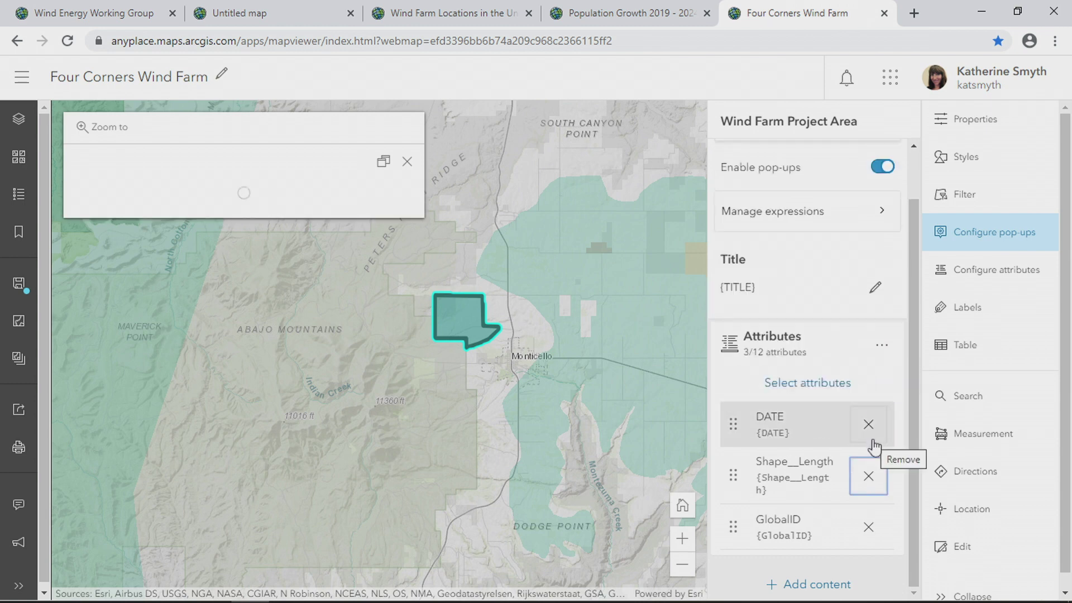
left_click(869, 479)
left_click(868, 526)
left_click(803, 403)
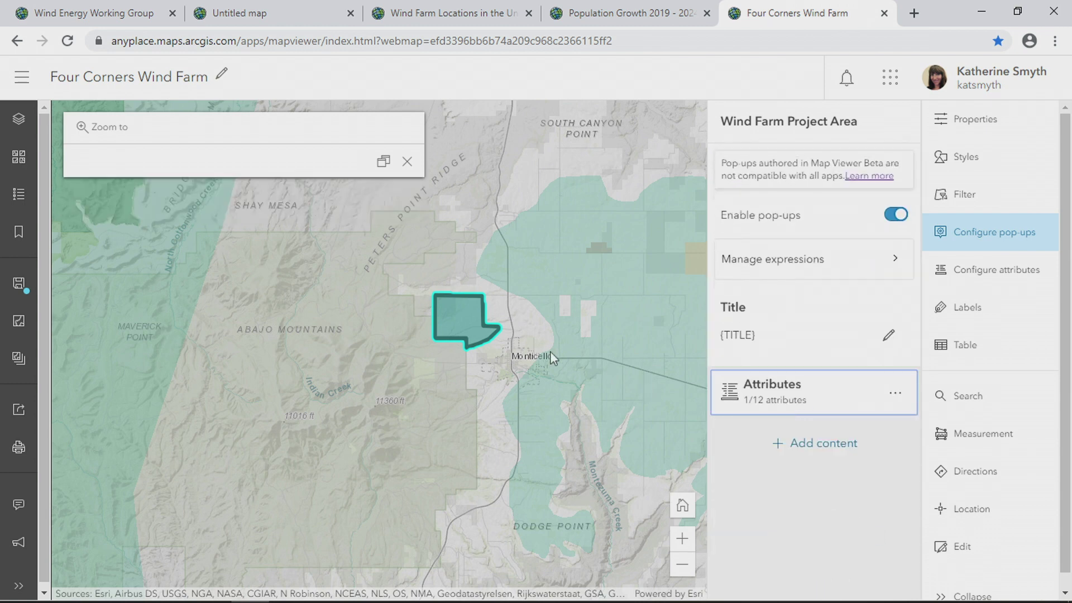
Add an image to the pop-up from the copied URL and place it above the attributes
left_click(842, 446)
scroll(915, 399, "down", 1)
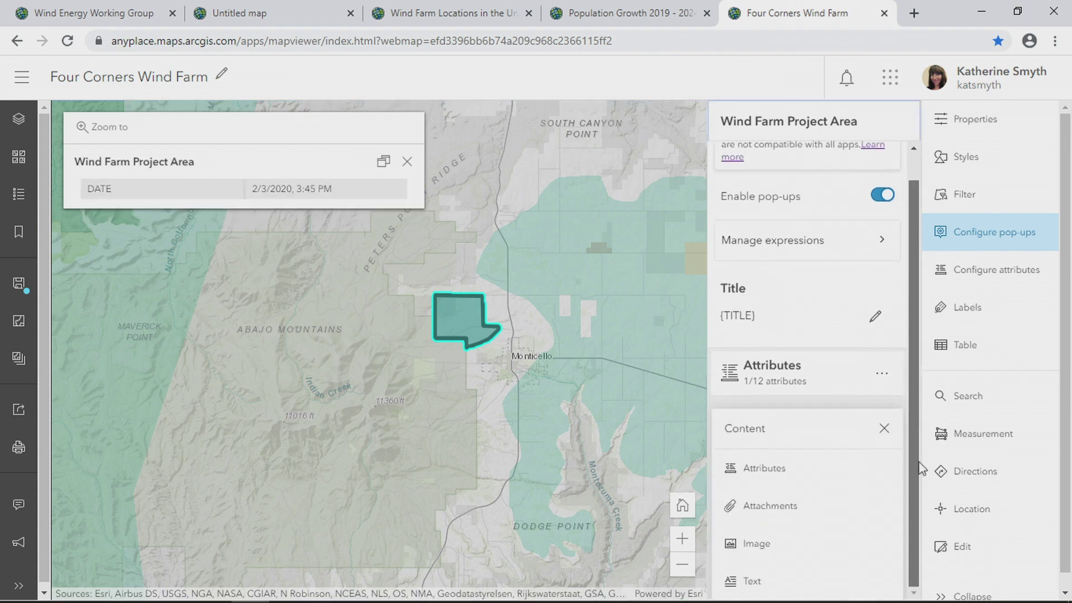
left_click(813, 546)
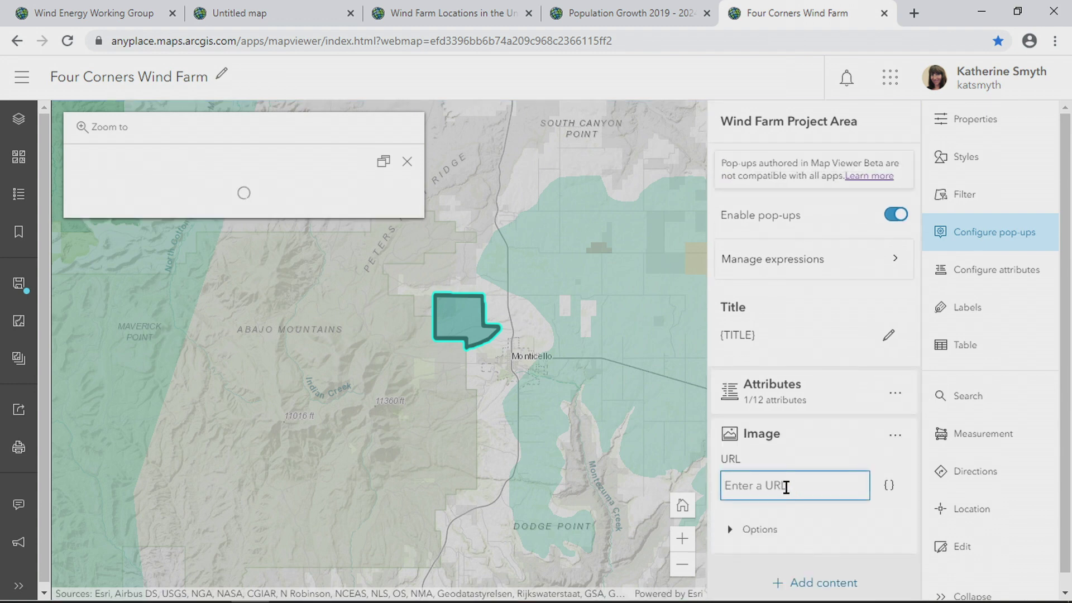
key("ctrl+v")
left_click(785, 440)
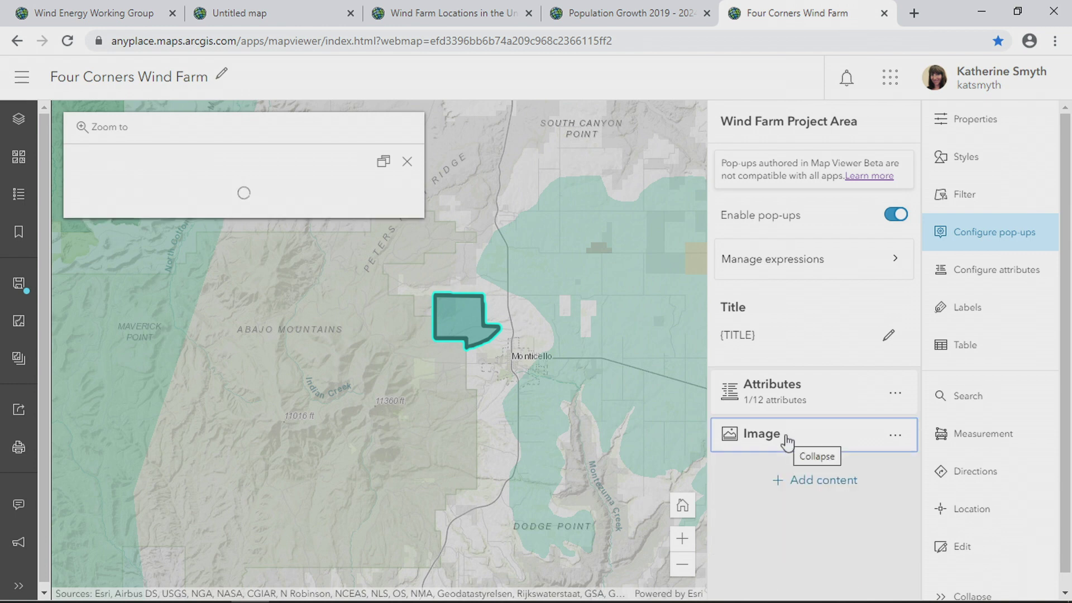
left_click_drag(787, 441, 794, 391)
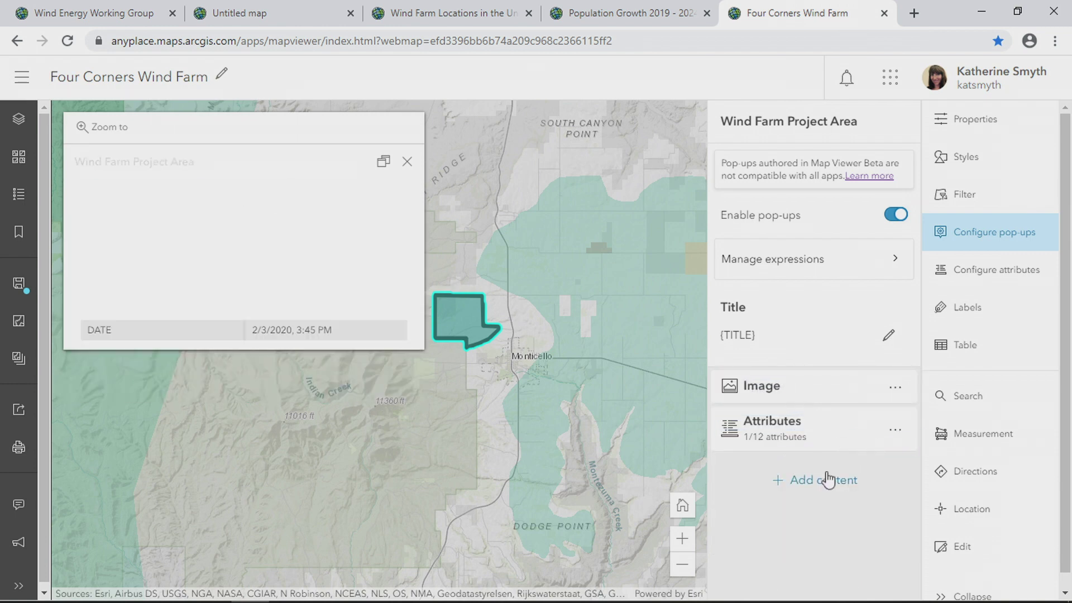
Add attachments to the pop-up content and show them as a list
left_click(828, 478)
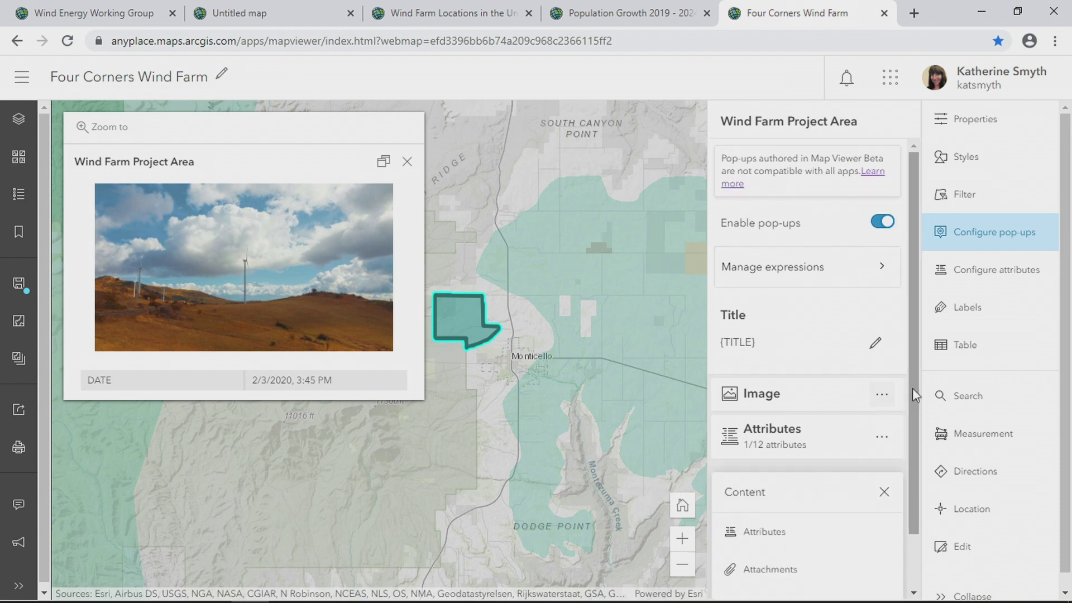
scroll(913, 386, "down", 1)
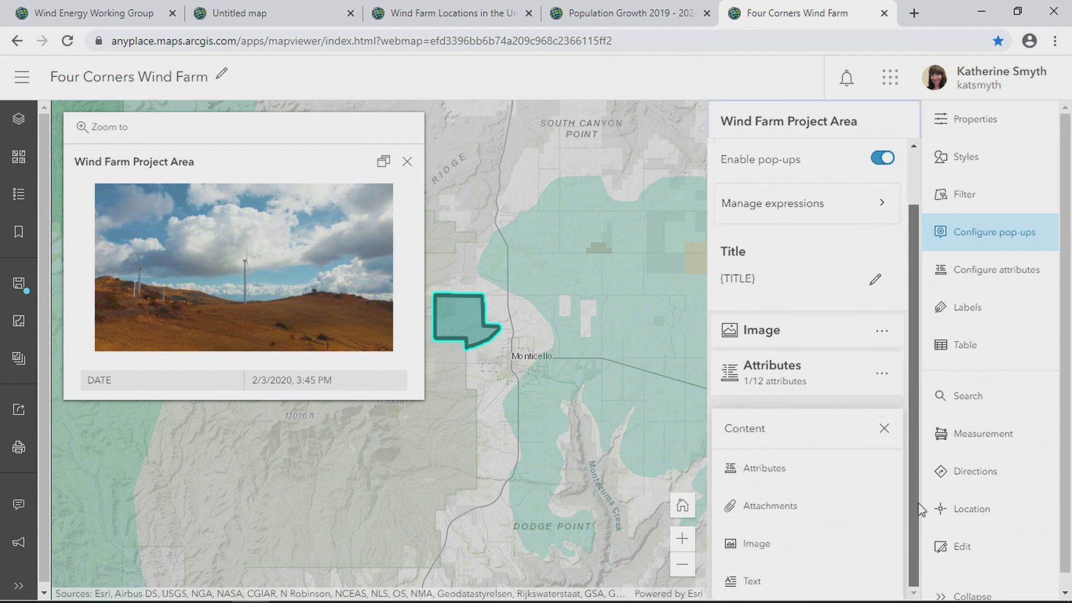
left_click(782, 514)
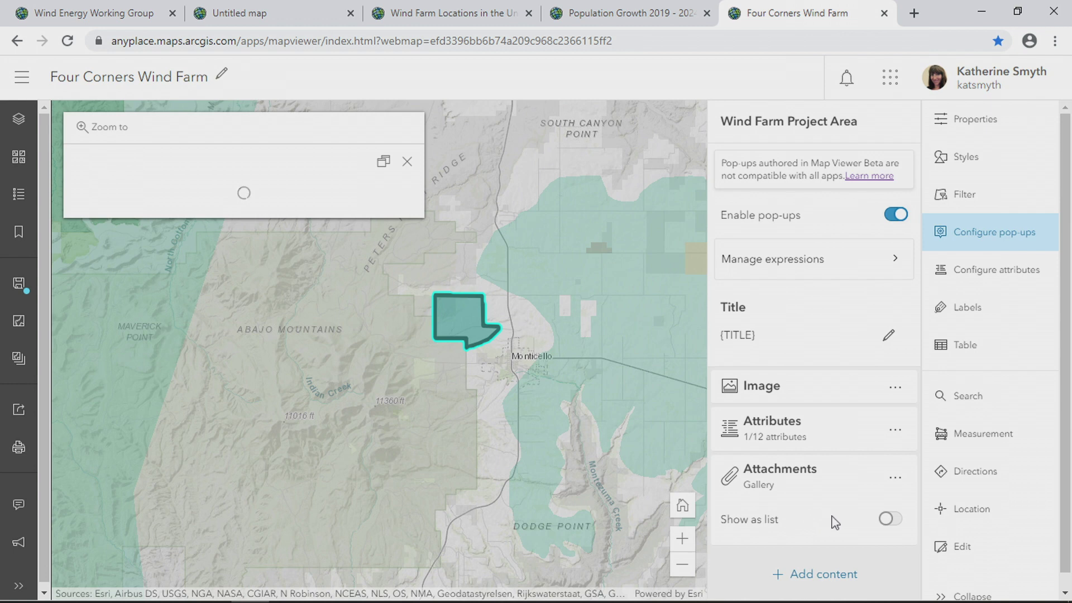
left_click(888, 519)
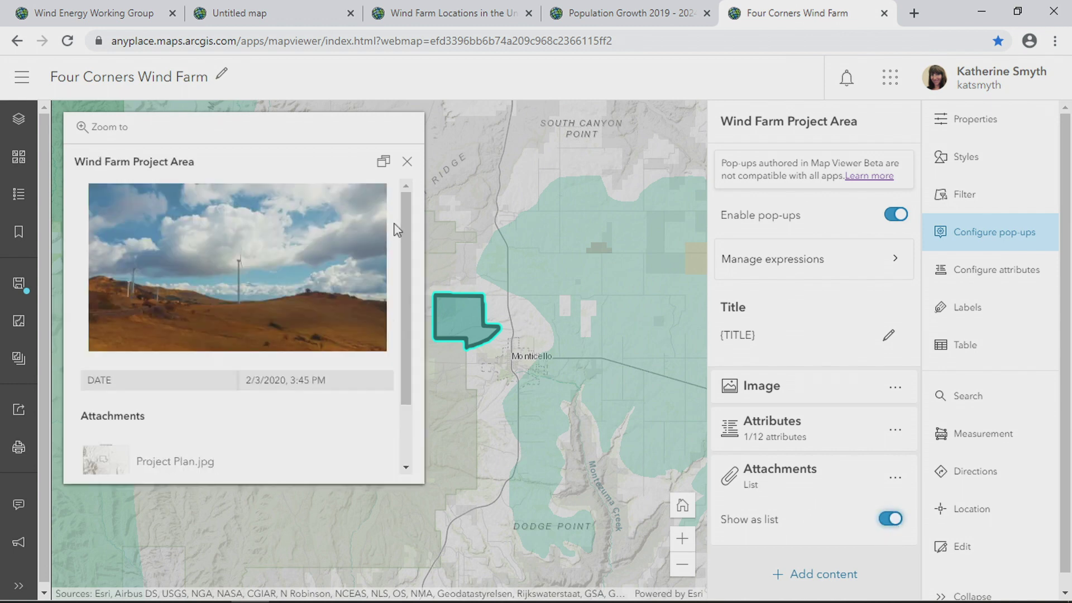
mouse_move(400, 216)
left_mouse_down()
mouse_move(403, 306)
mouse_move(409, 209)
left_mouse_up()
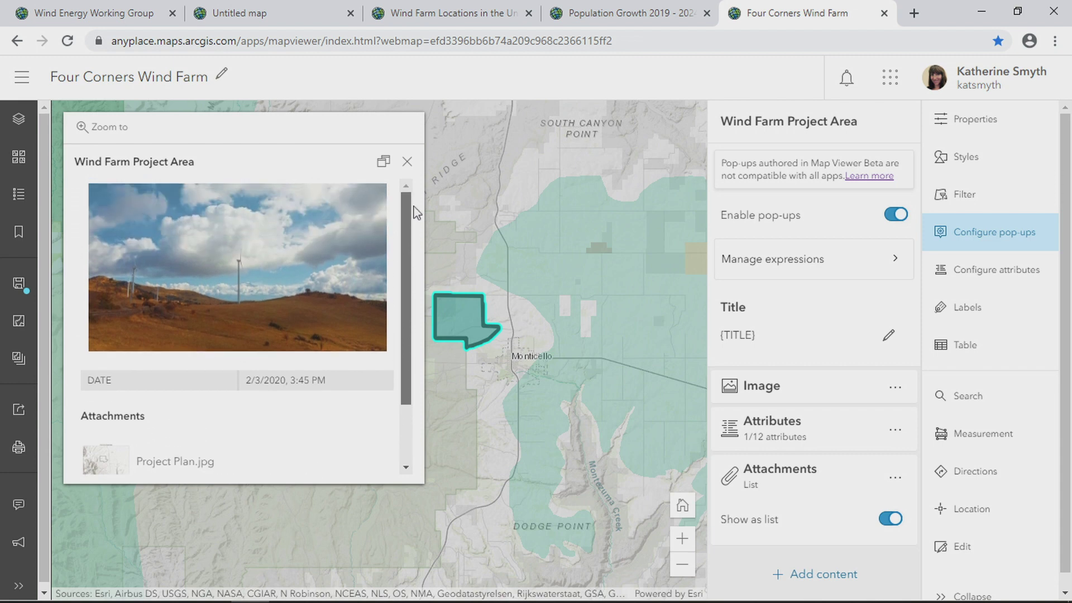
left_click(793, 474)
Add a text element to the pop-up and move it between the image and the attributes
left_click(814, 529)
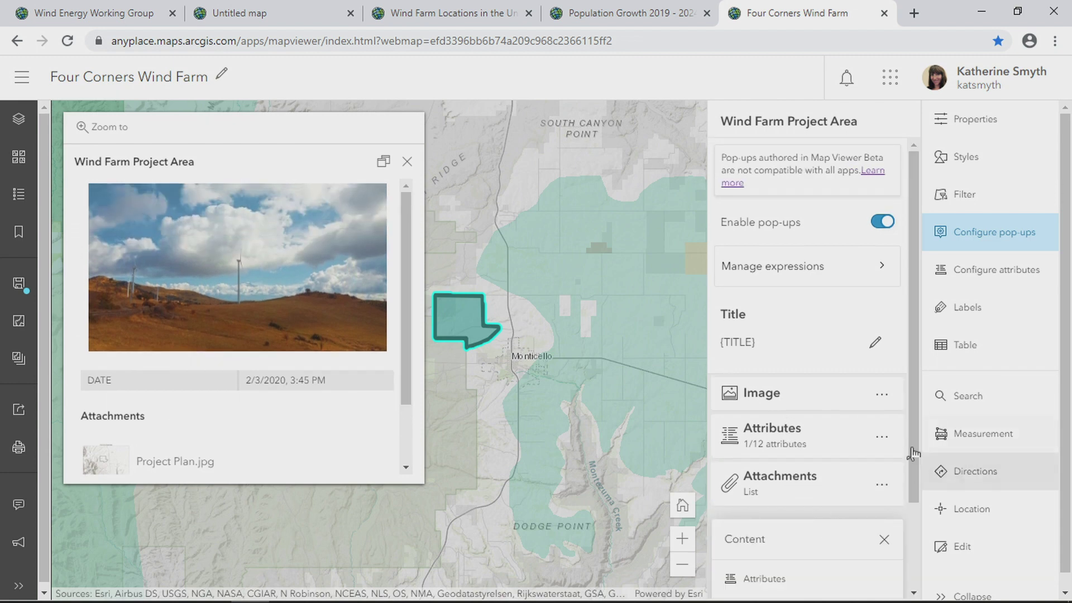
left_click_drag(910, 427, 918, 524)
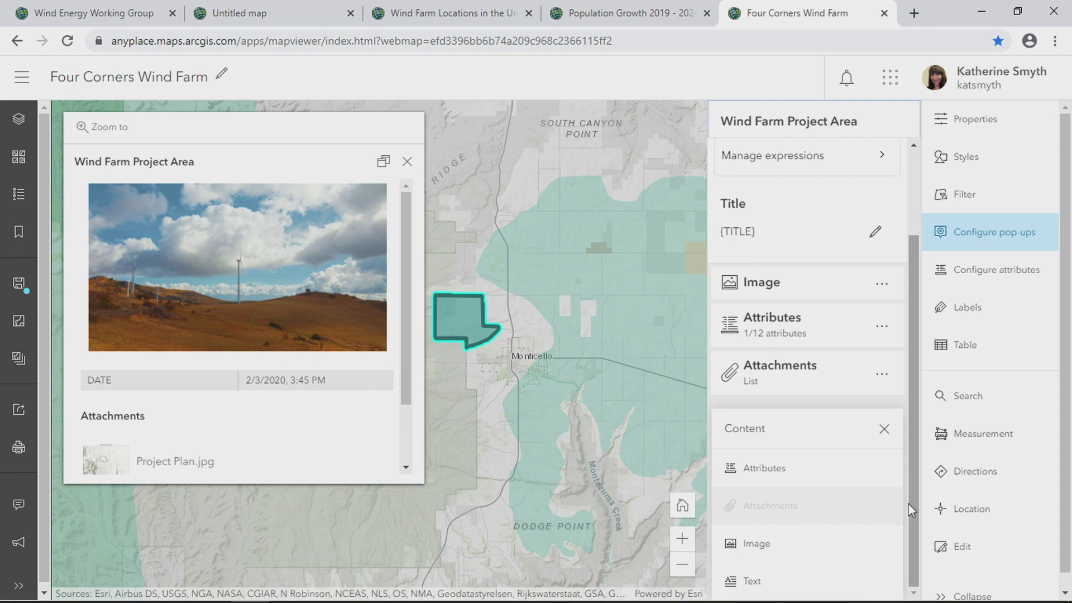
left_click(776, 580)
left_click(826, 551)
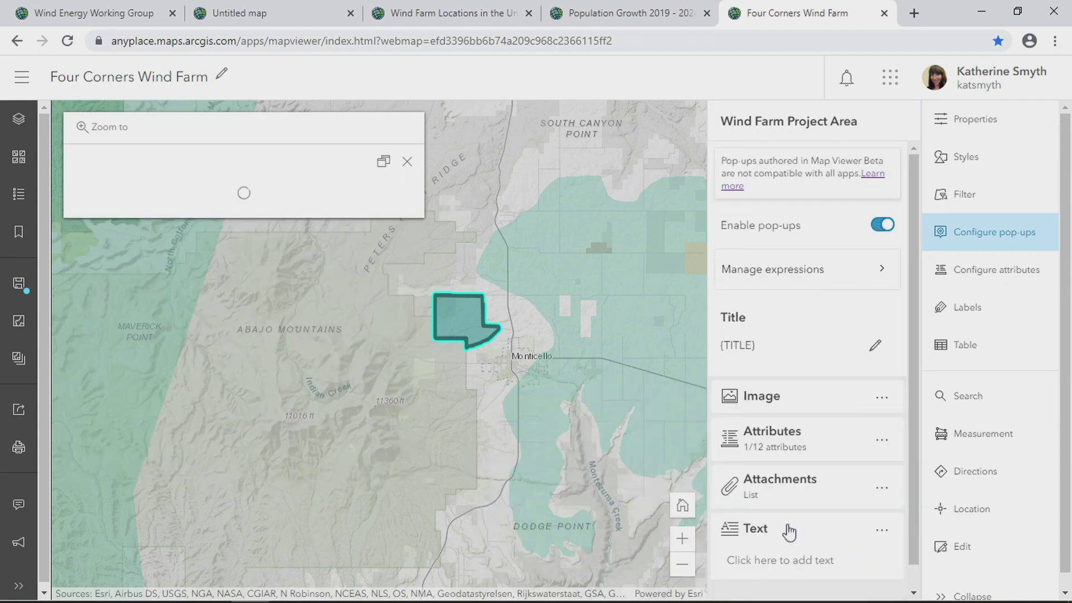
left_click_drag(764, 542, 766, 447)
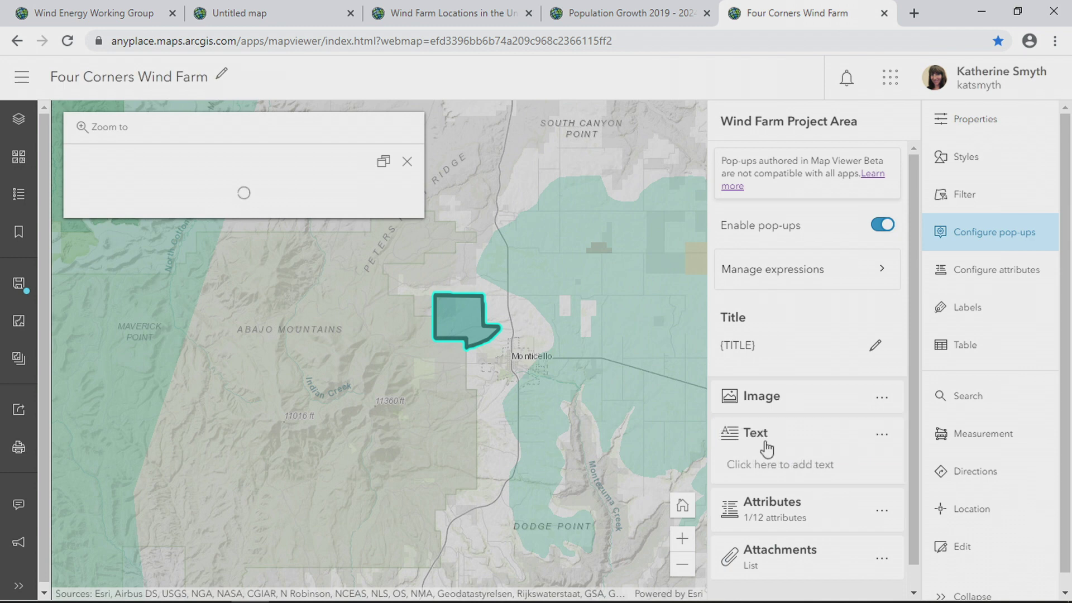
left_click(489, 334)
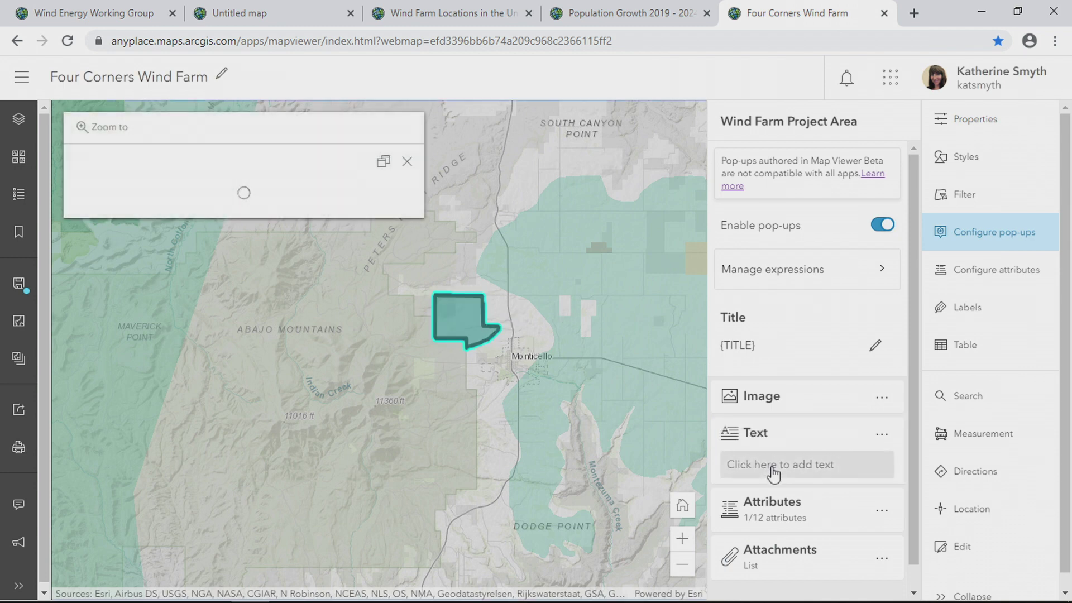
Insert the custom expression {expression/expr0} into the pop-up's text element and change its font color
left_click(772, 469)
type("{exp")
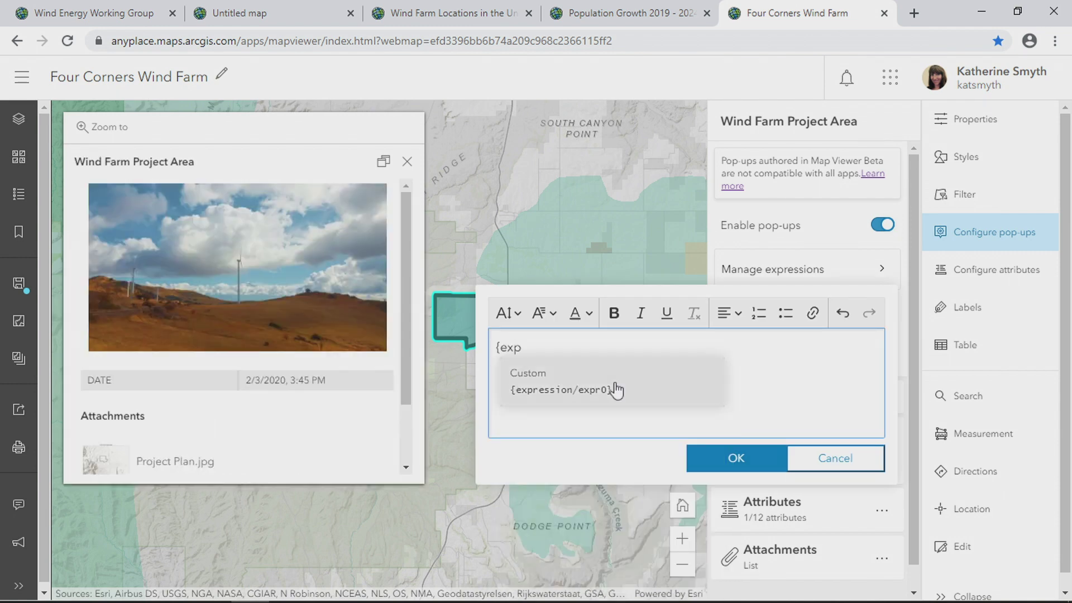
left_click(613, 385)
left_click_drag(610, 351, 482, 353)
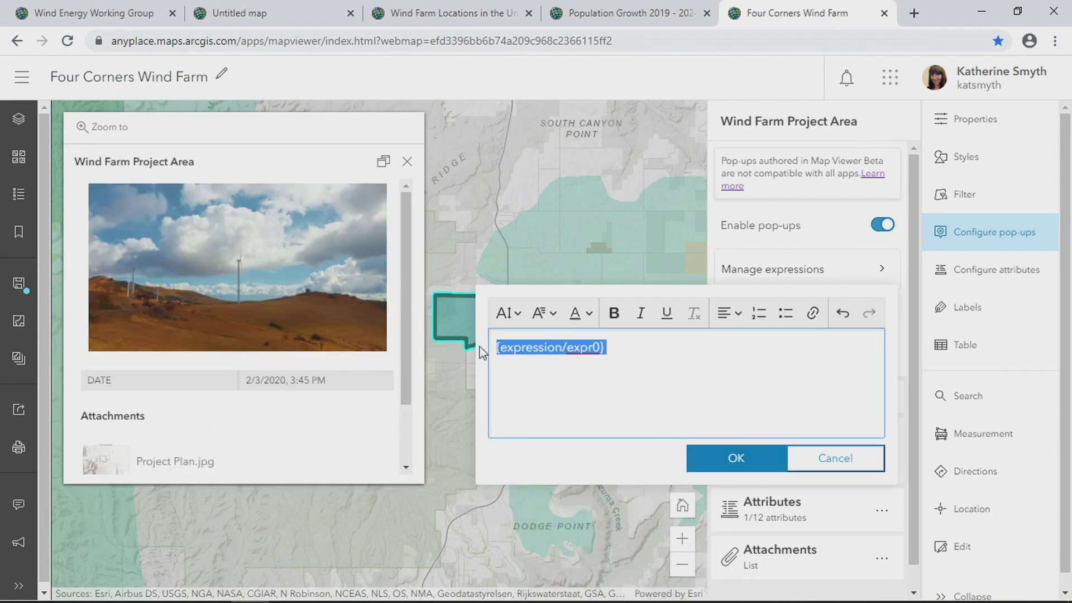
left_click(590, 314)
left_click(652, 364)
left_click(725, 457)
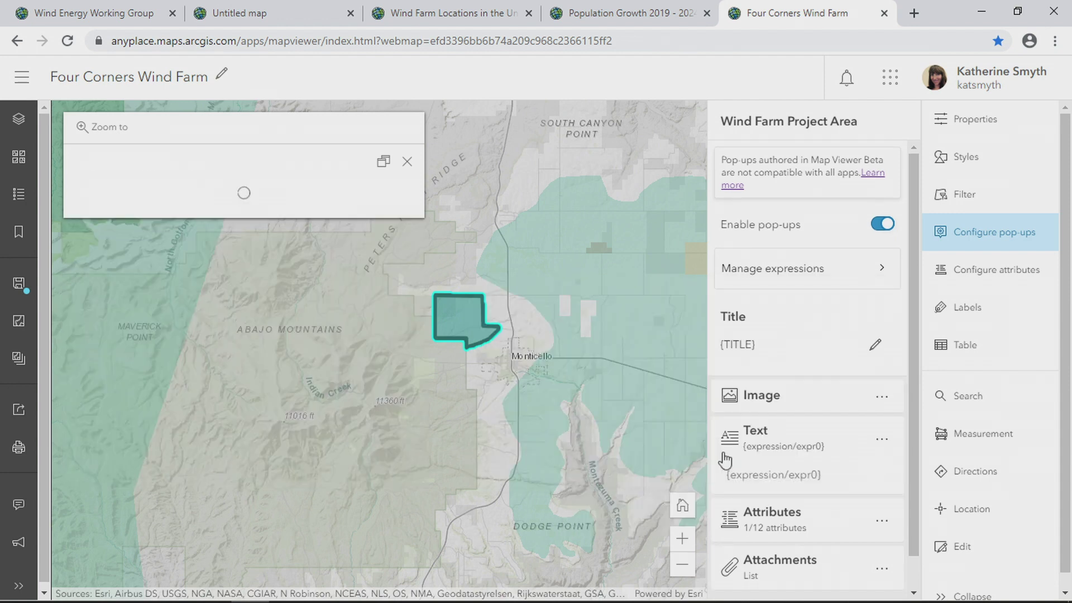